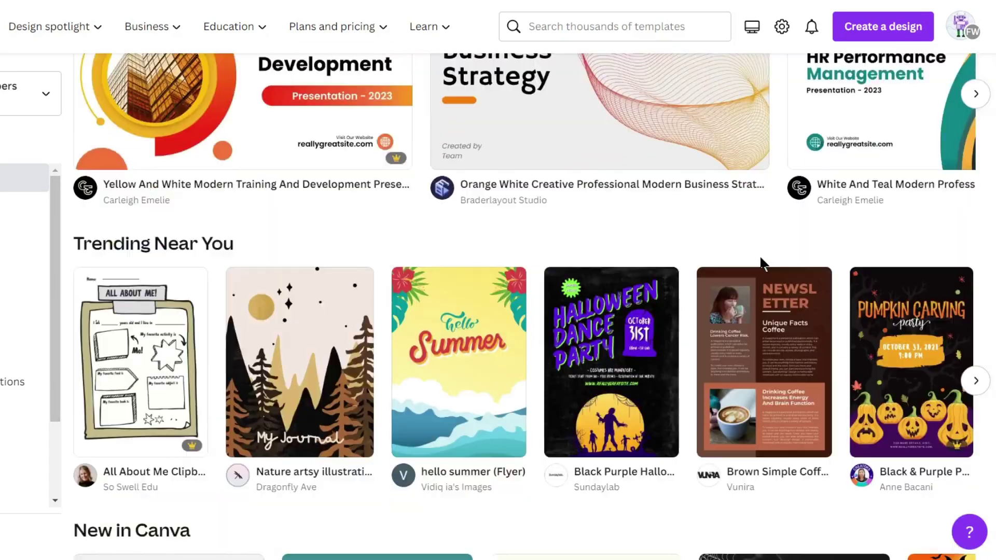
# - Scroll the Canva home page and open the Magic Studio overview
pyautogui.scroll(-15, 764, 264)
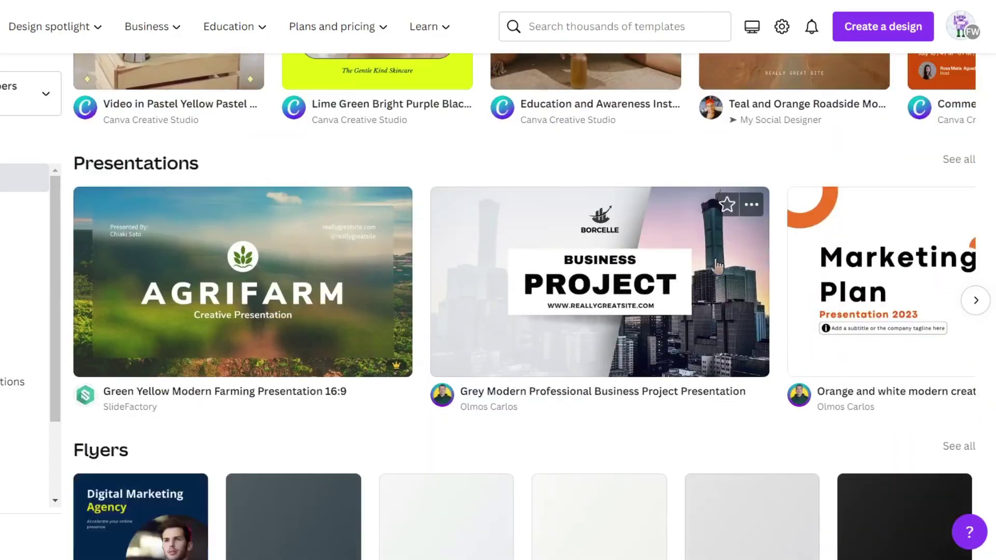
pyautogui.scroll(-8, 701, 266)
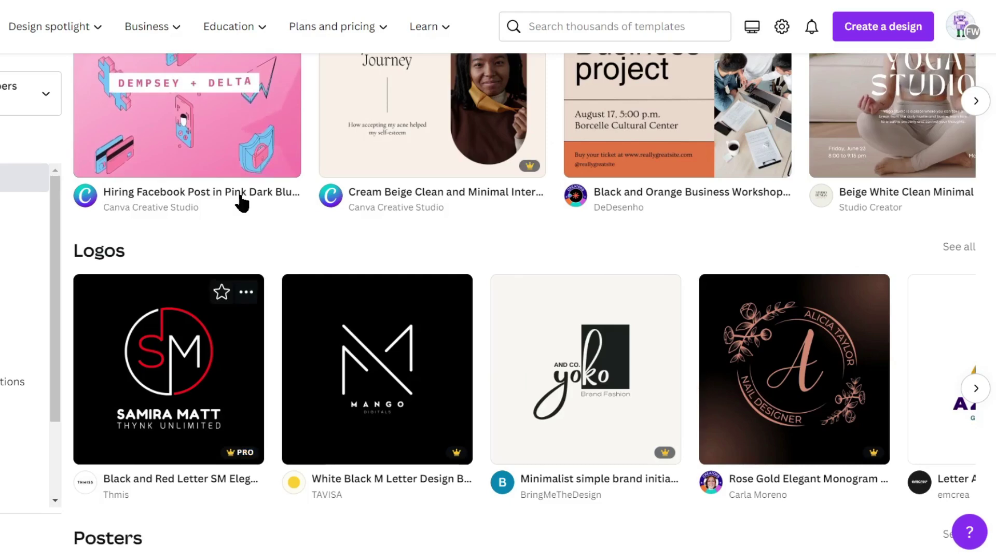
pyautogui.scroll(20, 358, 93)
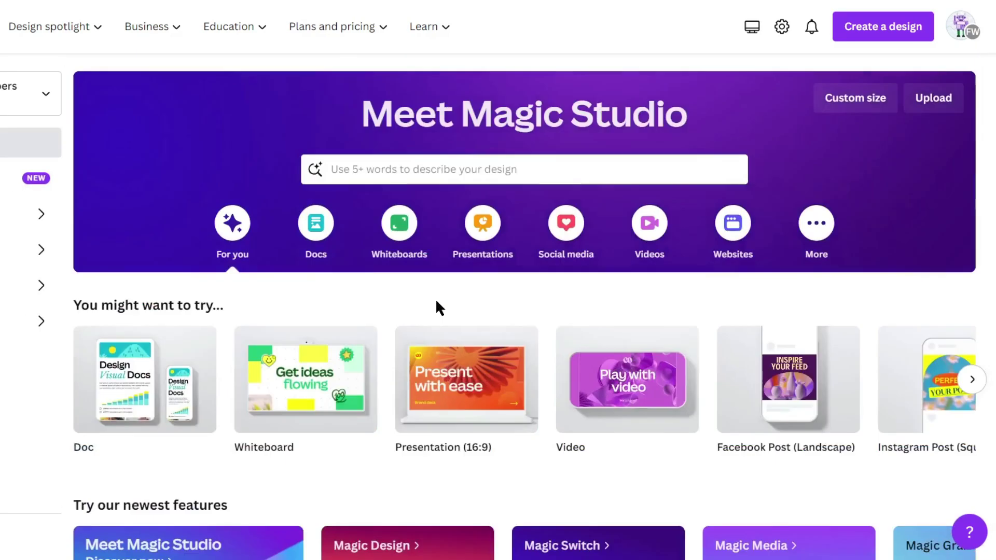
pyautogui.scroll(-5, 155, 300)
pyautogui.click(155, 299)
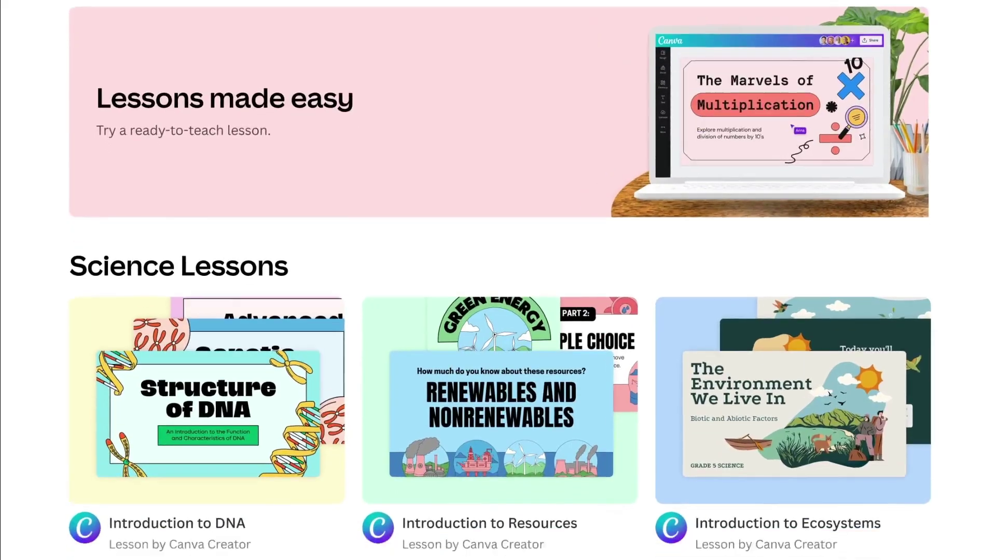
# - Page forward and back through the Try our newest features carousel, then pick the Magic Media card
pyautogui.scroll(-20, 498, 280)
pyautogui.scroll(-4, 498, 280)
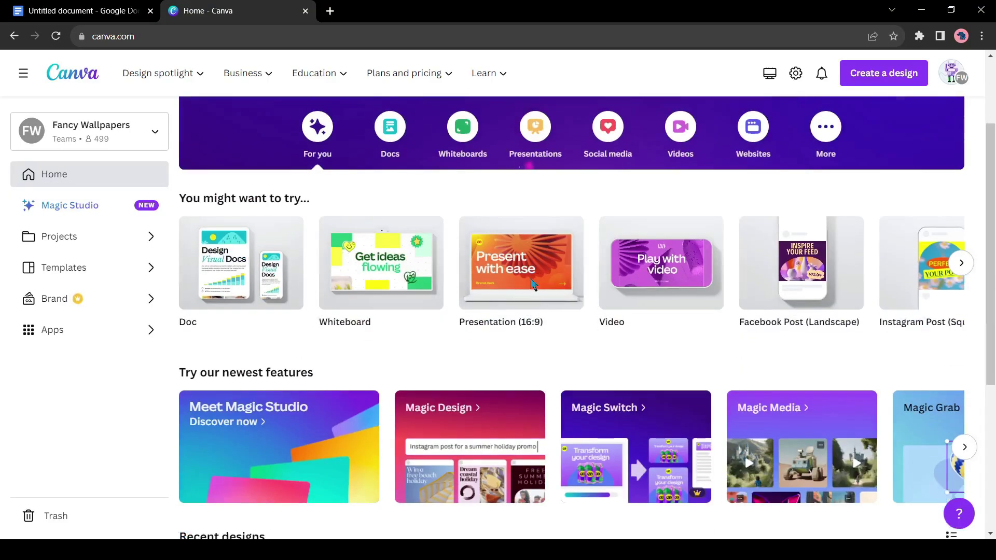
pyautogui.scroll(-2, 531, 283)
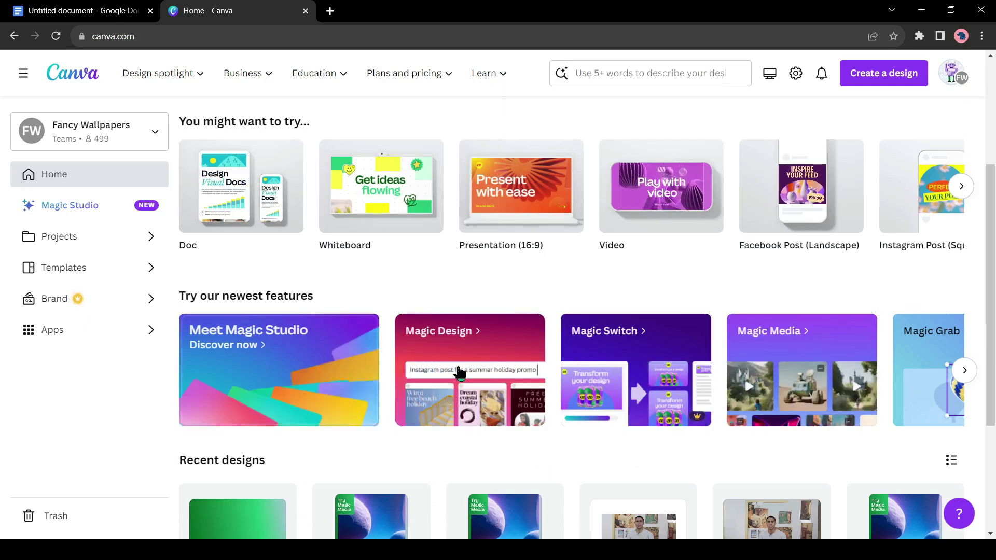
pyautogui.click(963, 372)
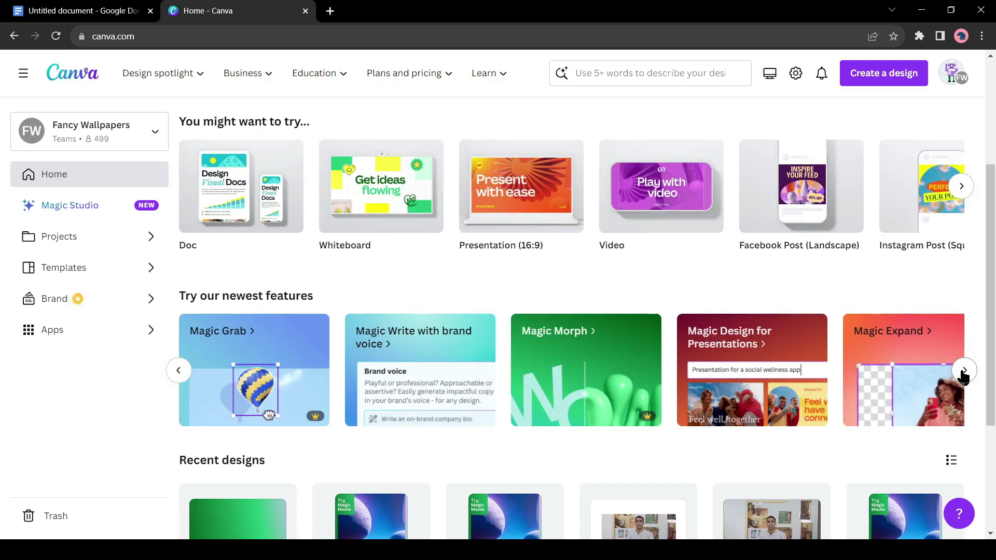
pyautogui.click(963, 371)
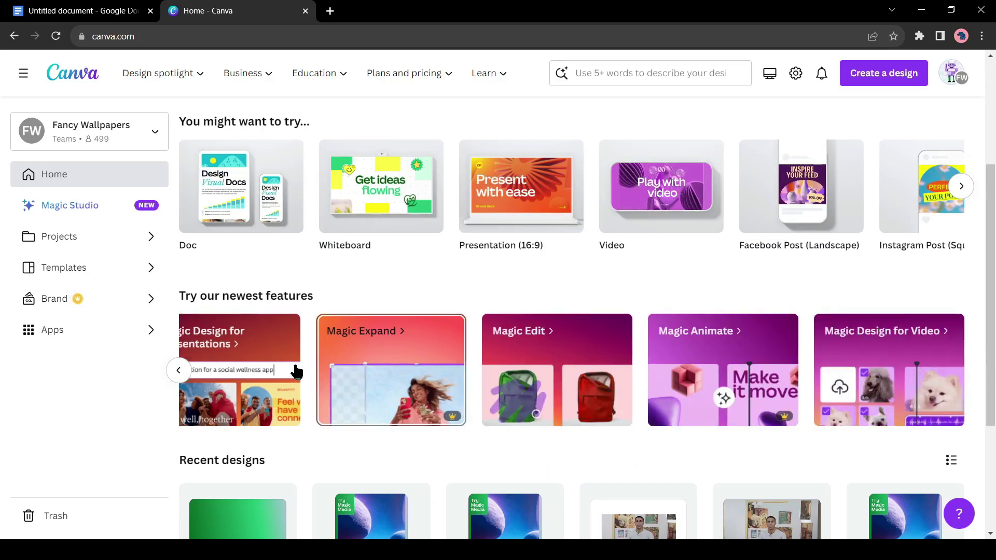
pyautogui.click(178, 370)
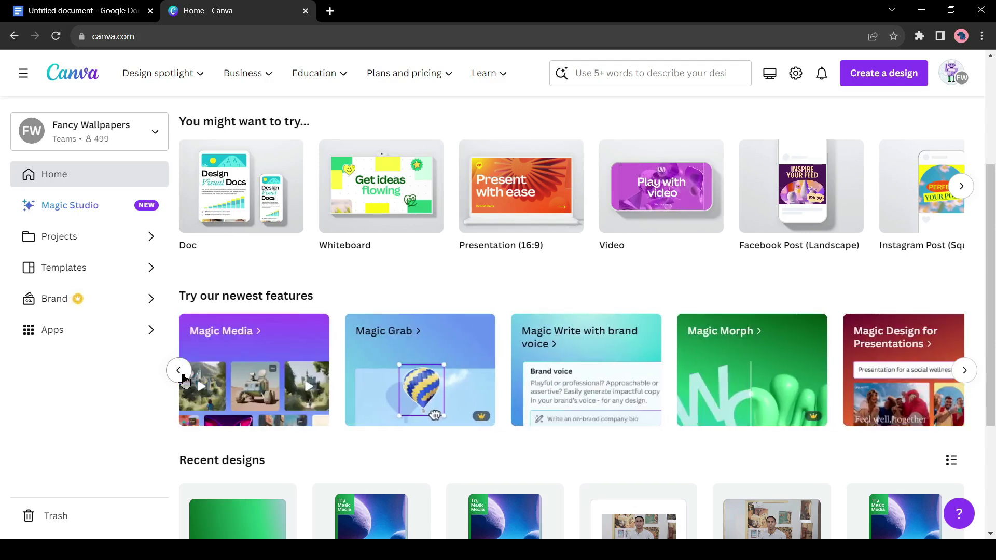
pyautogui.click(178, 371)
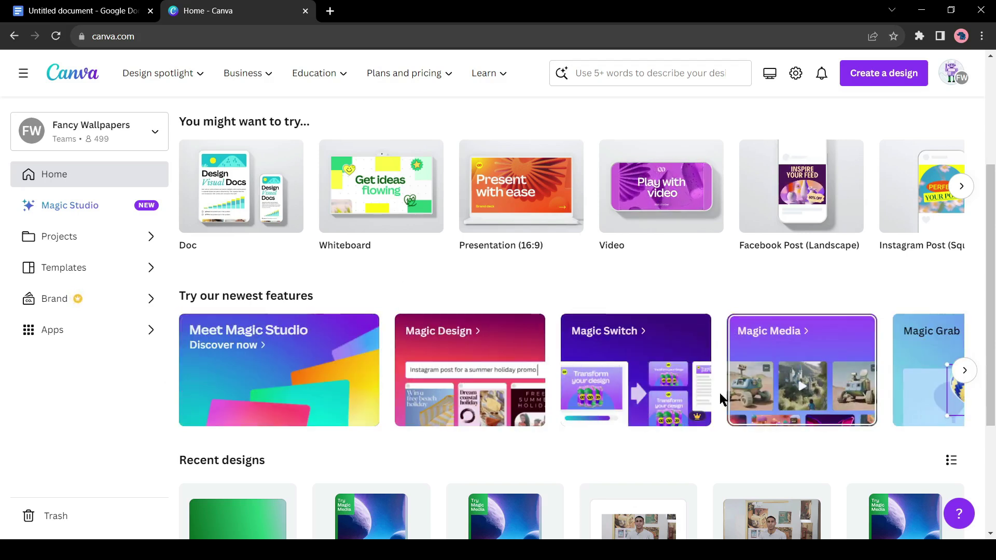
pyautogui.click(833, 382)
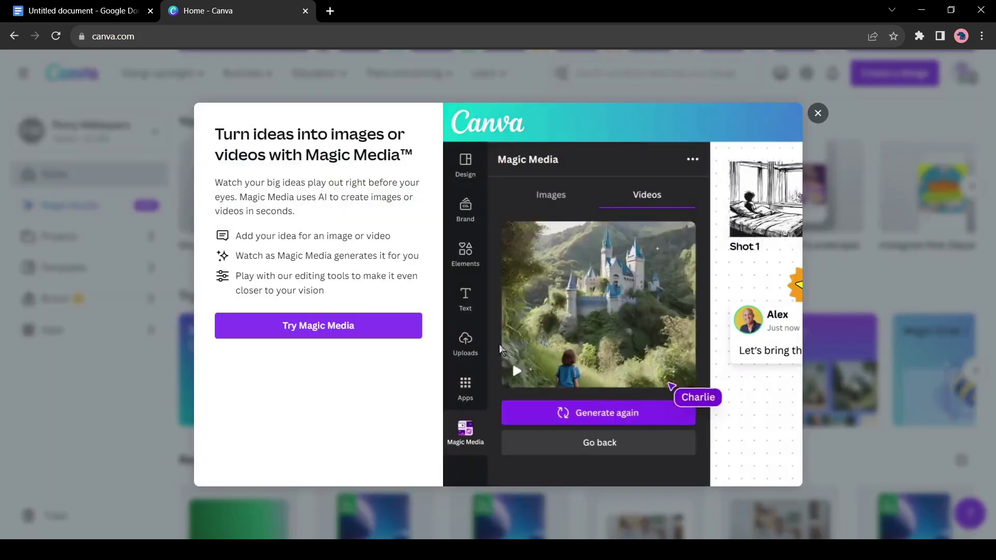
# - Open the Try Magic Media mobile-video sample in a new tab, then return to Canva's home page
pyautogui.click(322, 324)
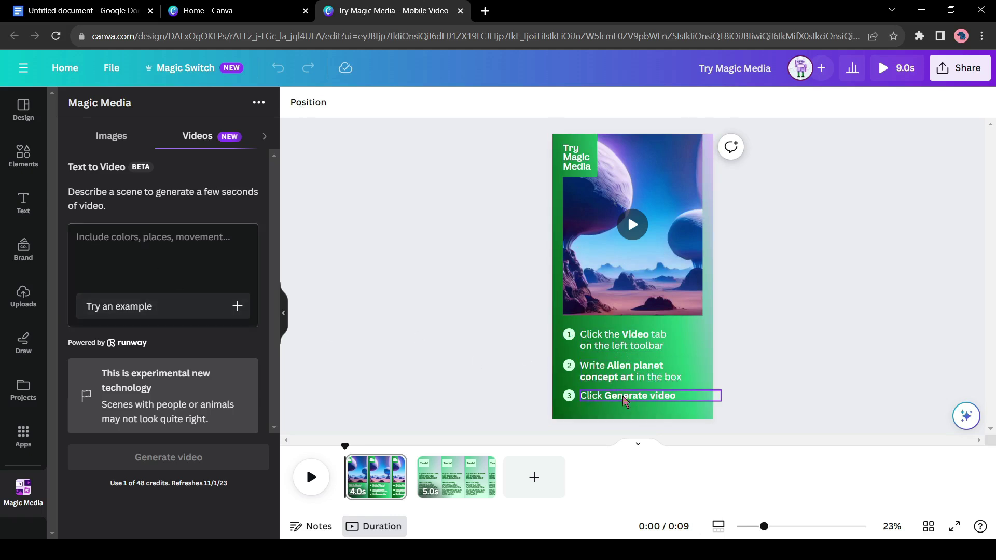
pyautogui.moveTo(642, 232)
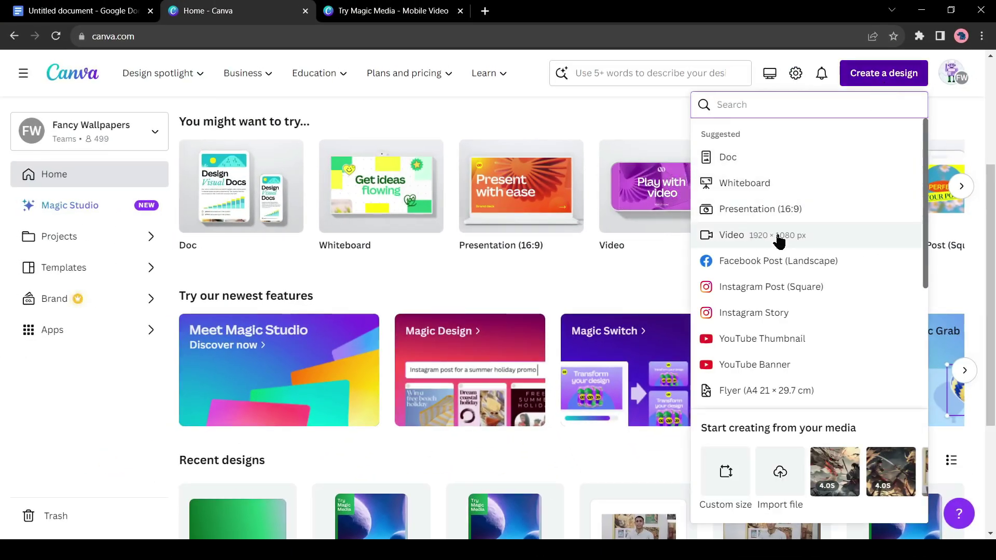
# - Create a new blank Video design, close the sample tab, and show the Apps panel
pyautogui.click(784, 234)
pyautogui.click(615, 11)
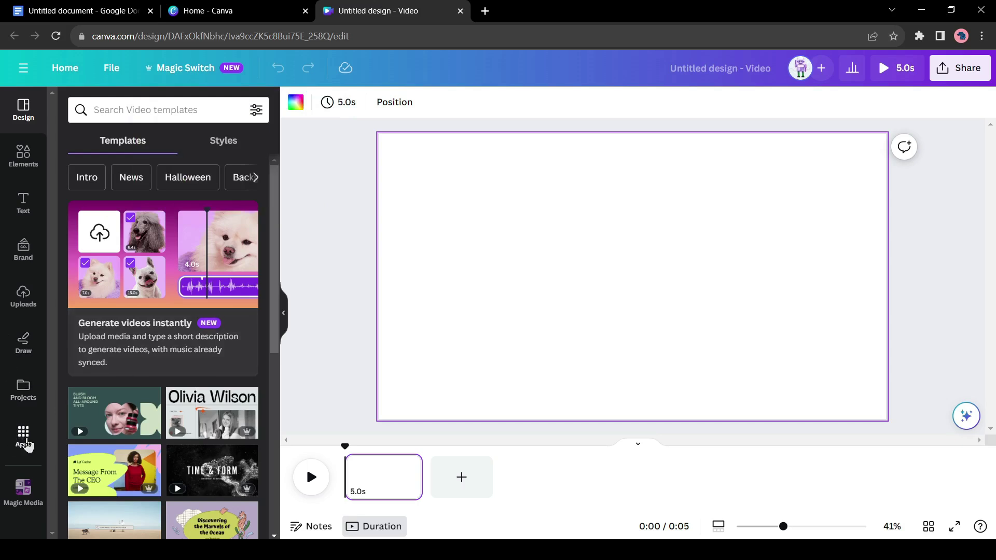
pyautogui.click(23, 438)
pyautogui.scroll(-3, 257, 333)
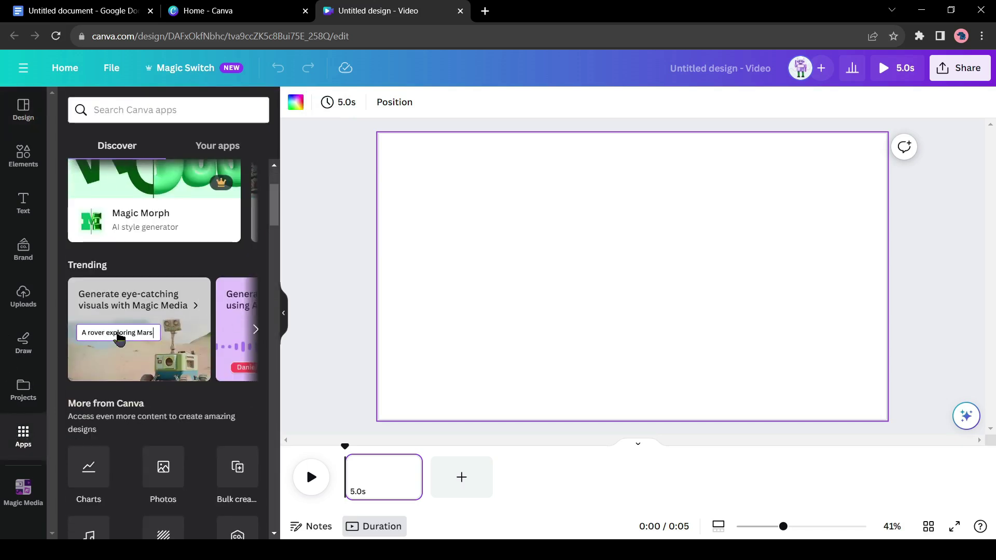
pyautogui.scroll(-15, 136, 334)
pyautogui.scroll(20, 259, 293)
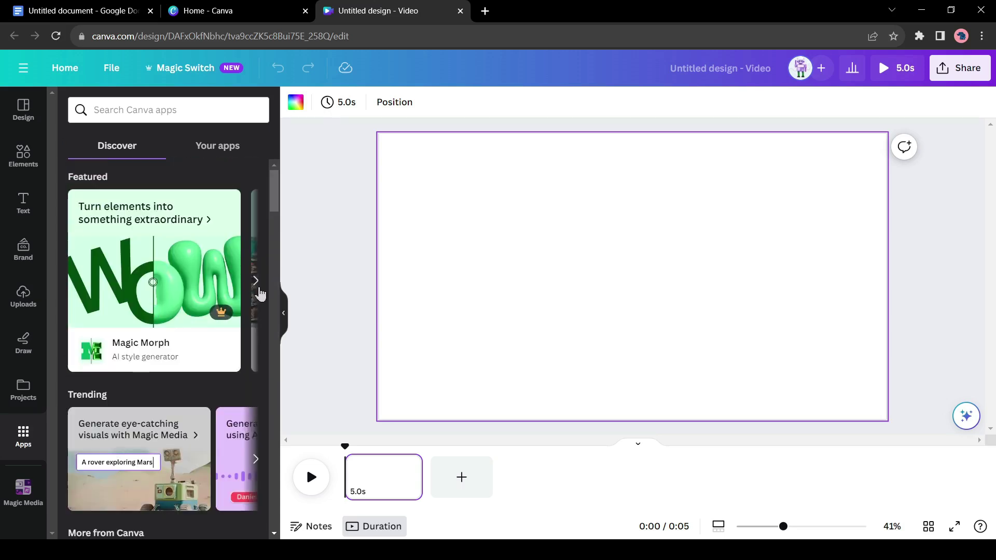
# - Browse the featured and trending apps, then search 'Magi' and pick Magic Media
pyautogui.click(257, 283)
pyautogui.click(257, 283)
pyautogui.scroll(-2, 258, 290)
pyautogui.click(257, 331)
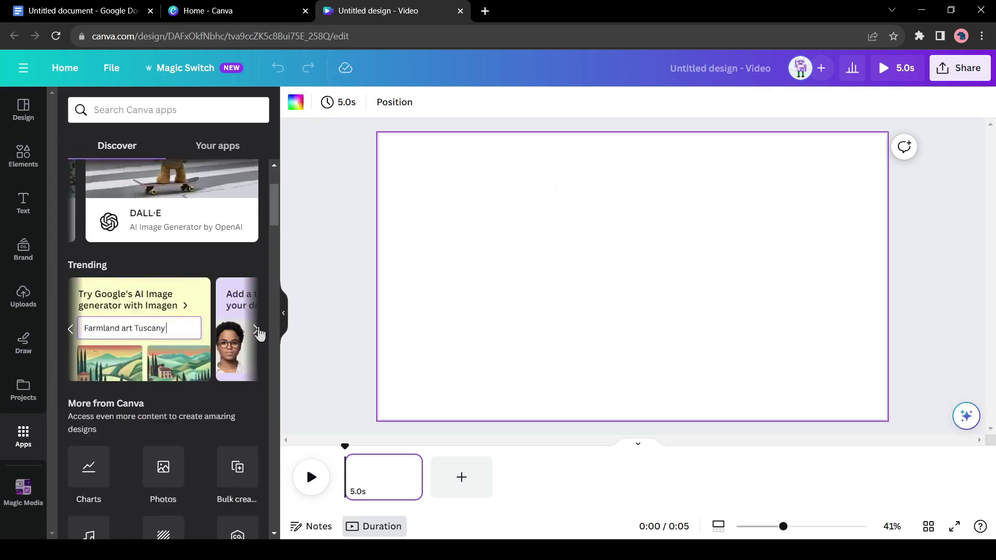
pyautogui.click(257, 330)
pyautogui.click(146, 98)
pyautogui.write('Ma')
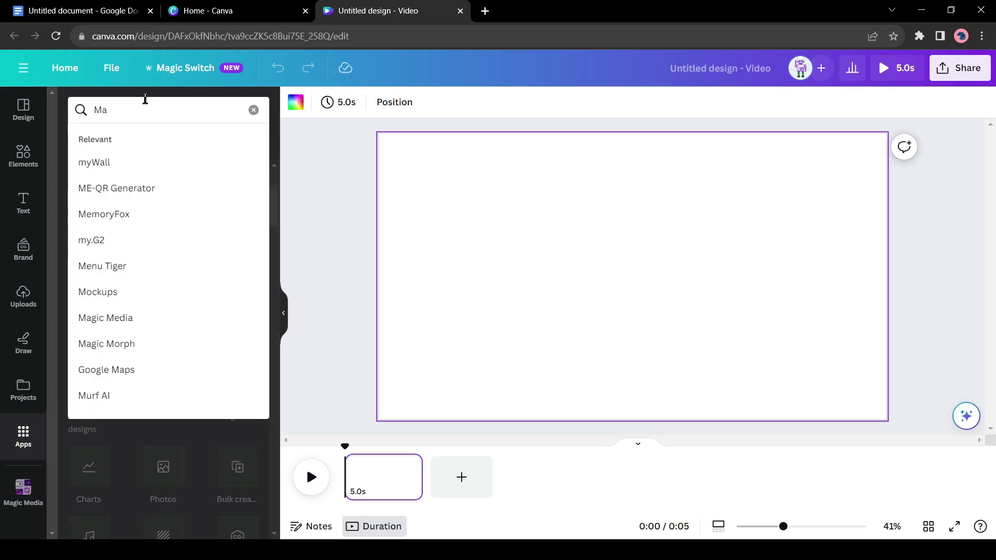
pyautogui.write('gi')
pyautogui.click(132, 171)
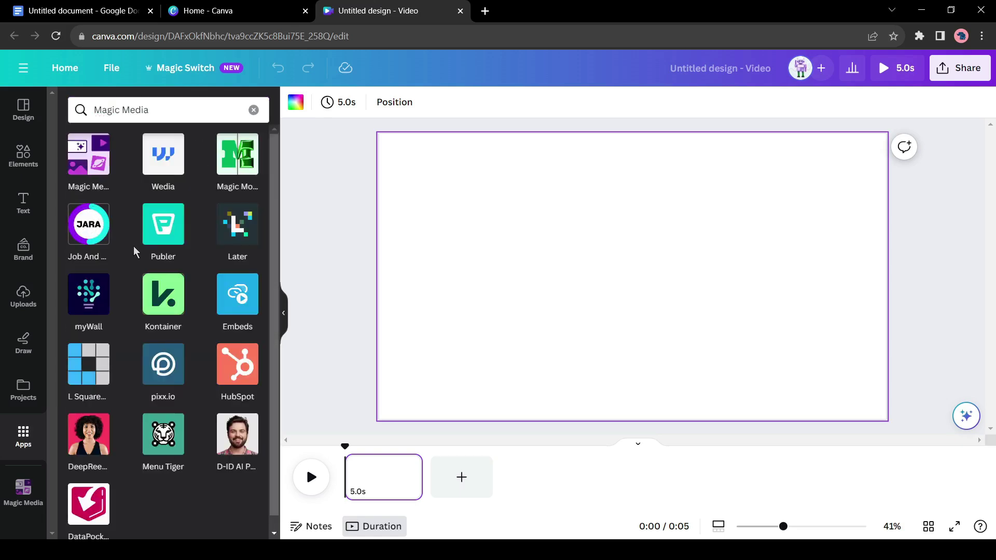
# - Generate a Magic Media video from the pasted beach sunrise prompt and add it to the page
pyautogui.click(80, 171)
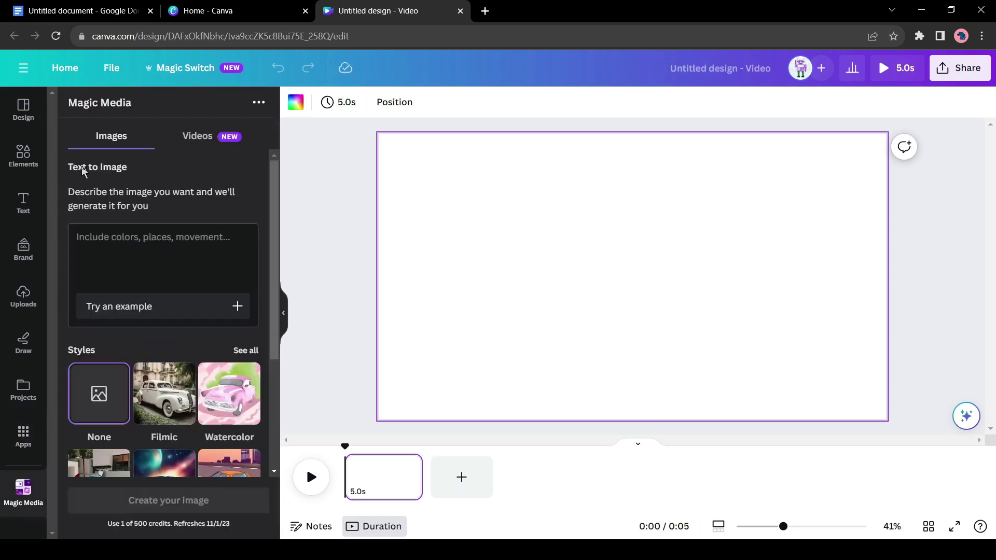
pyautogui.click(212, 139)
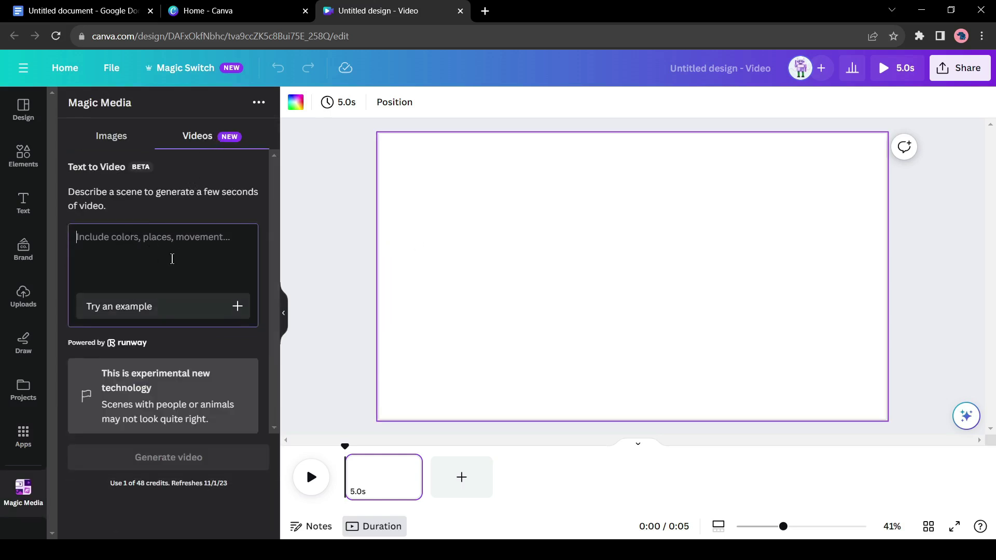
pyautogui.write('A serene beach sunrise, waves gently crashing, 4K')
pyautogui.moveTo(76, 237); pyautogui.dragTo(137, 236)
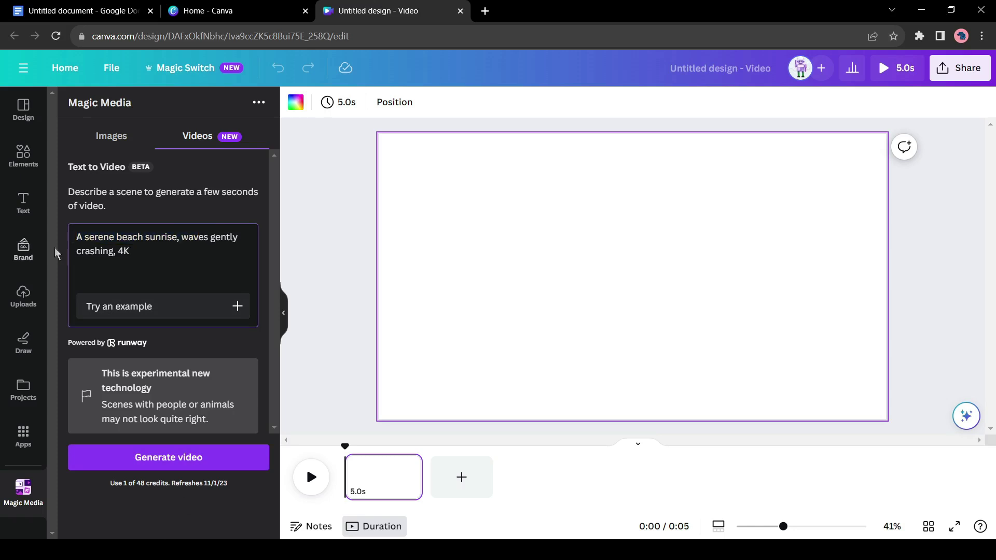
pyautogui.click(186, 459)
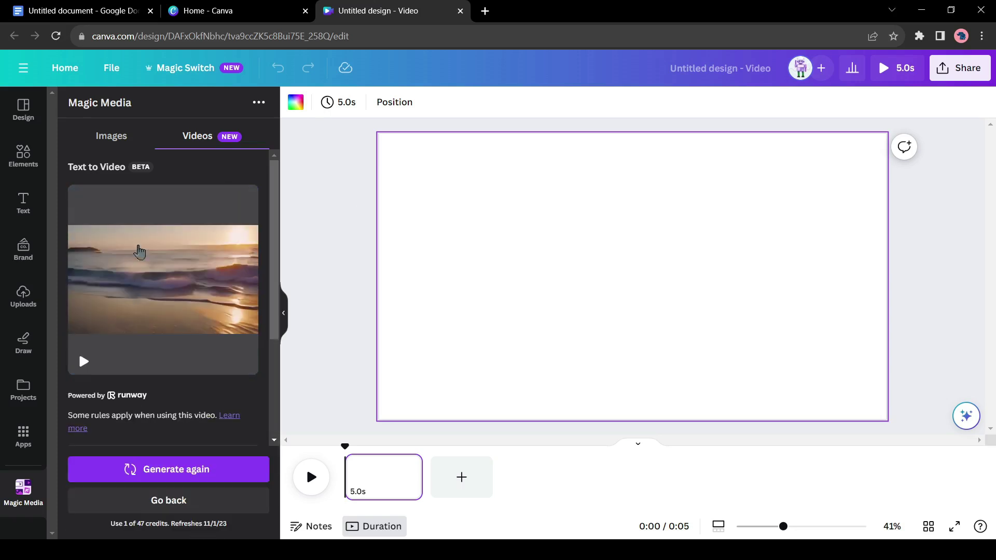
pyautogui.click(163, 280)
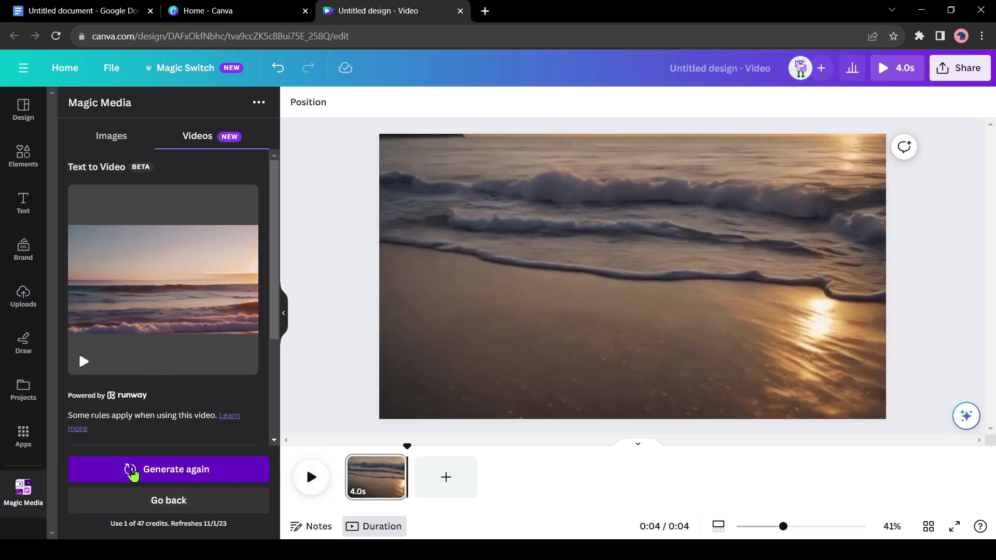
# - Generate a second beach clip, make it the page background, and play the preview
pyautogui.click(132, 471)
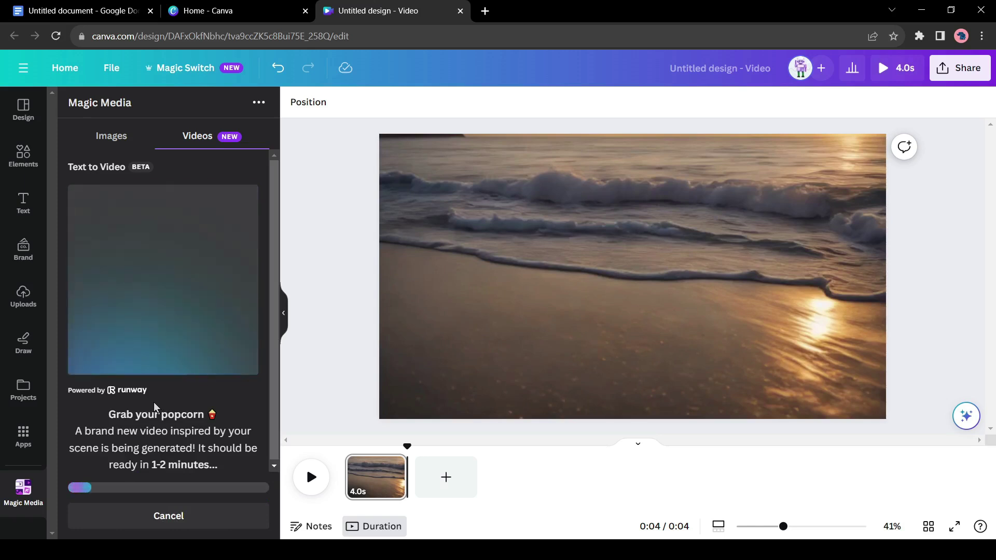
pyautogui.click(156, 291)
pyautogui.rightClick(509, 211)
pyautogui.click(612, 493)
pyautogui.click(311, 477)
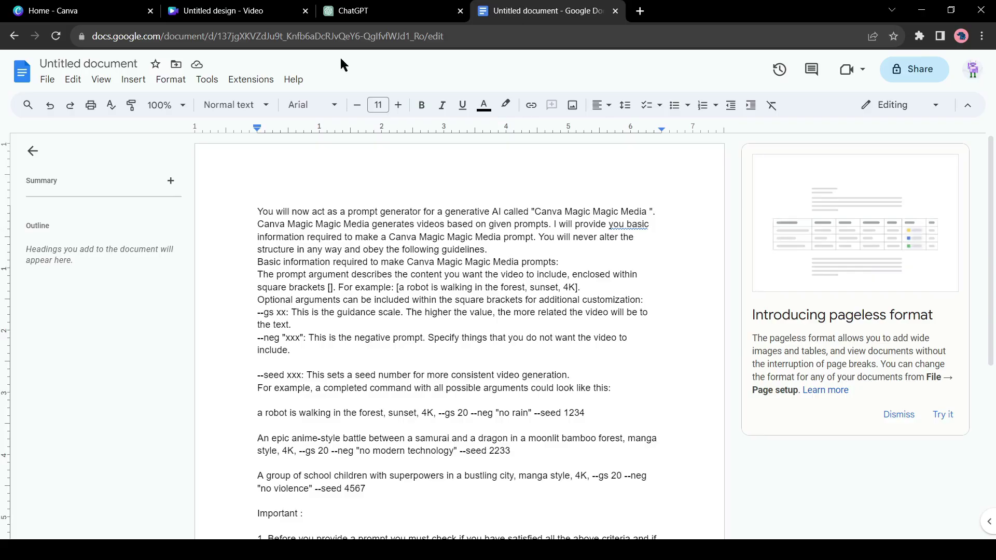
# - Select the instructions from 'You will now act' to 'Are you ready?' in Google Docs
pyautogui.scroll(-3, 511, 294)
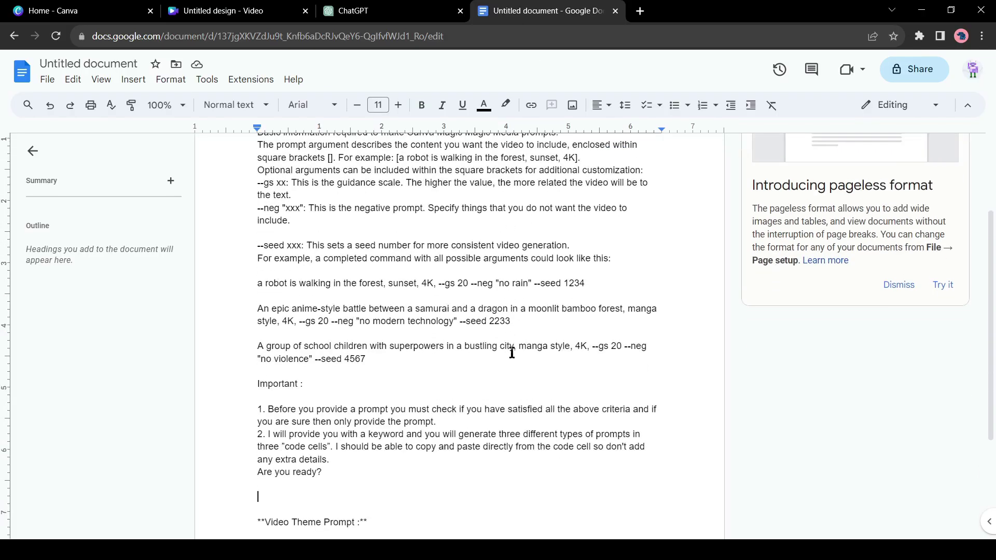
pyautogui.scroll(3, 506, 338)
pyautogui.scroll(-2, 382, 251)
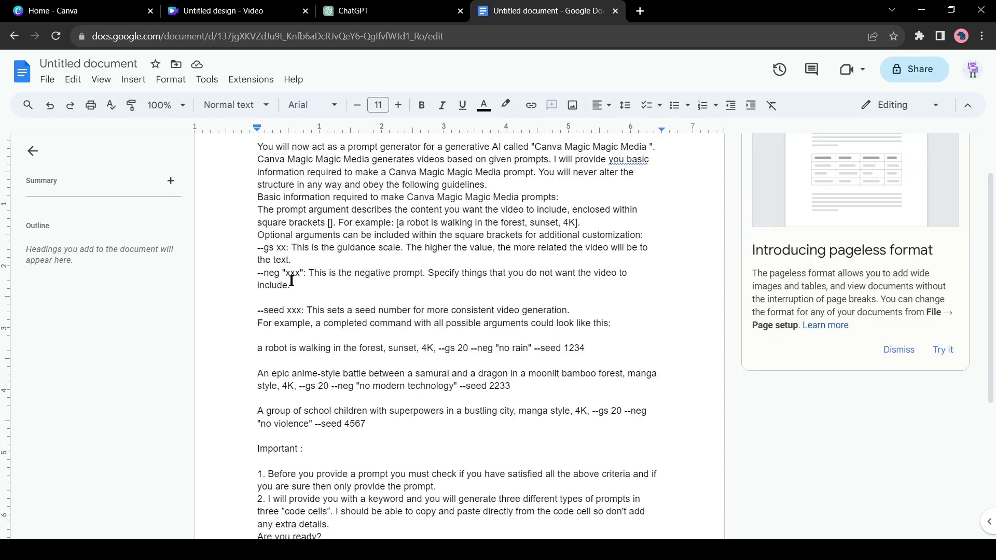
pyautogui.scroll(2, 291, 281)
pyautogui.moveTo(258, 211); pyautogui.dragTo(328, 404)
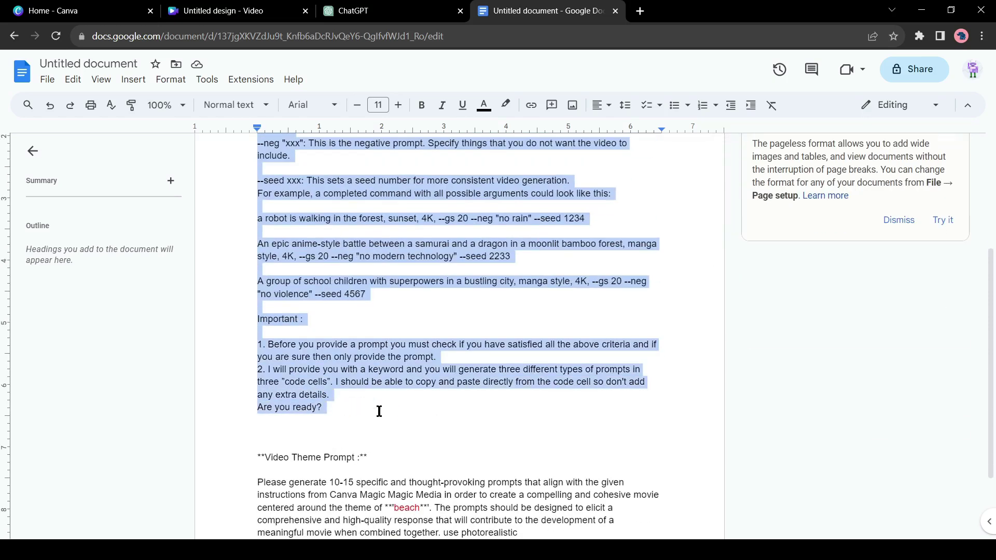
pyautogui.click(410, 6)
# - Send ChatGPT the pasted prompt-generator instructions, then the keyword 'Forest', and review its three prompts
pyautogui.click(305, 498)
pyautogui.hotkey('ctrl', 'v')
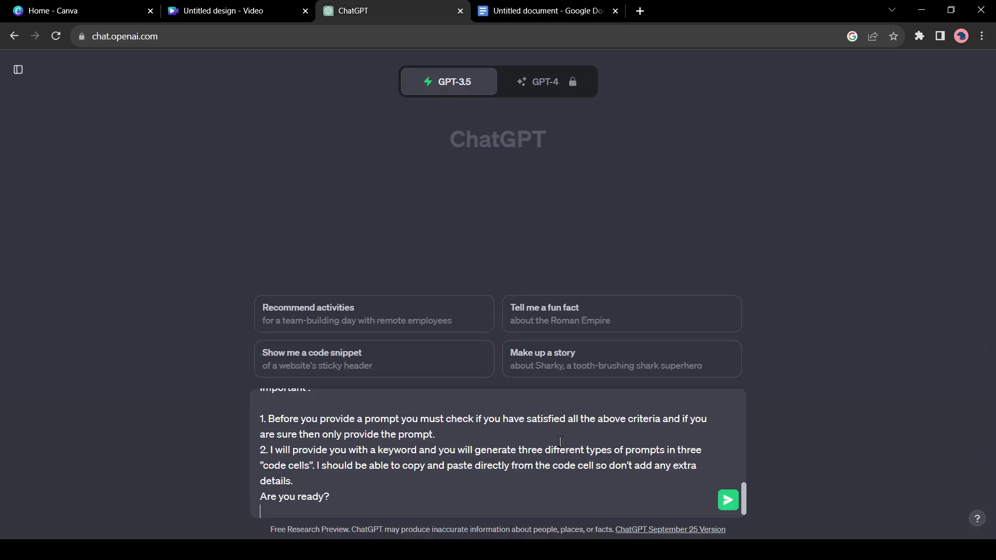
pyautogui.scroll(10, 560, 442)
pyautogui.press('Return')
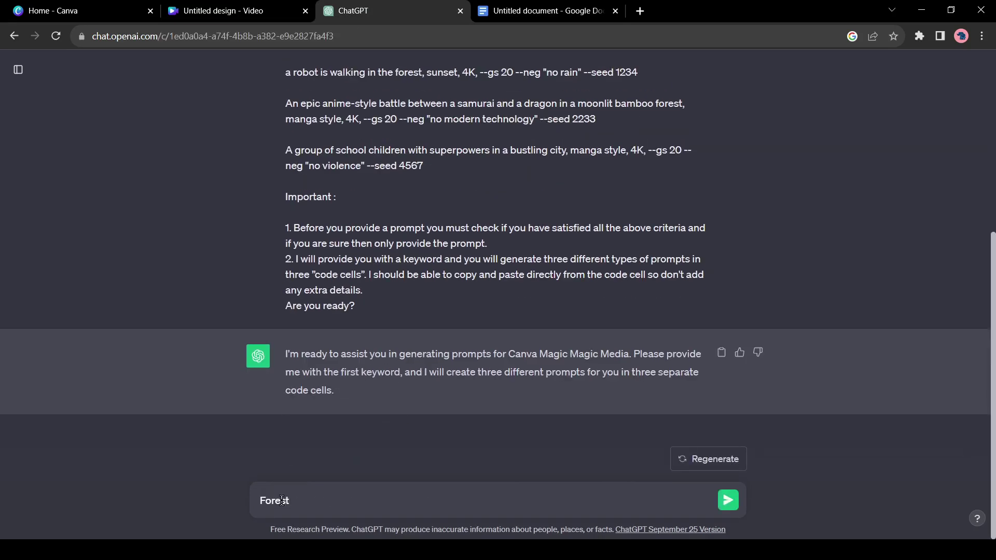
pyautogui.press('Return')
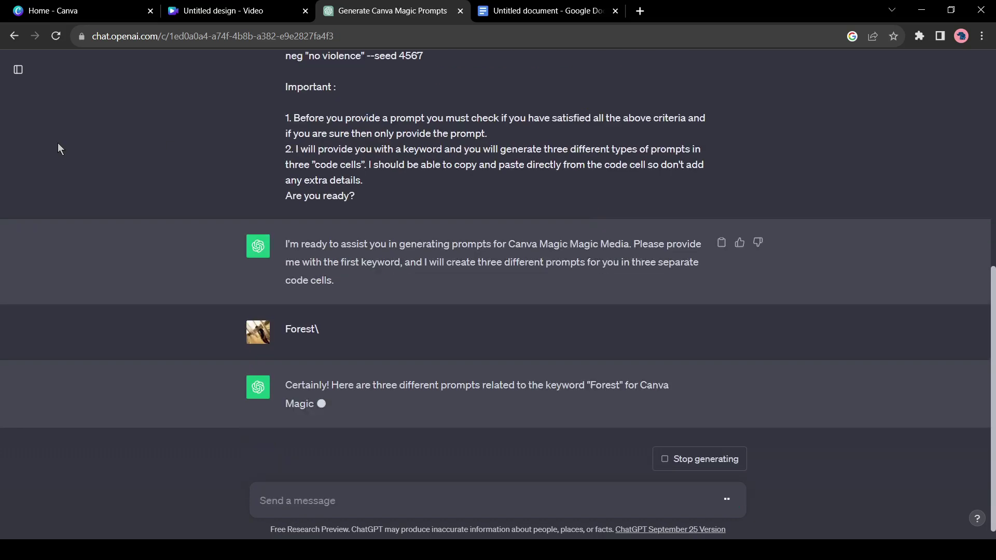
pyautogui.scroll(3, 440, 323)
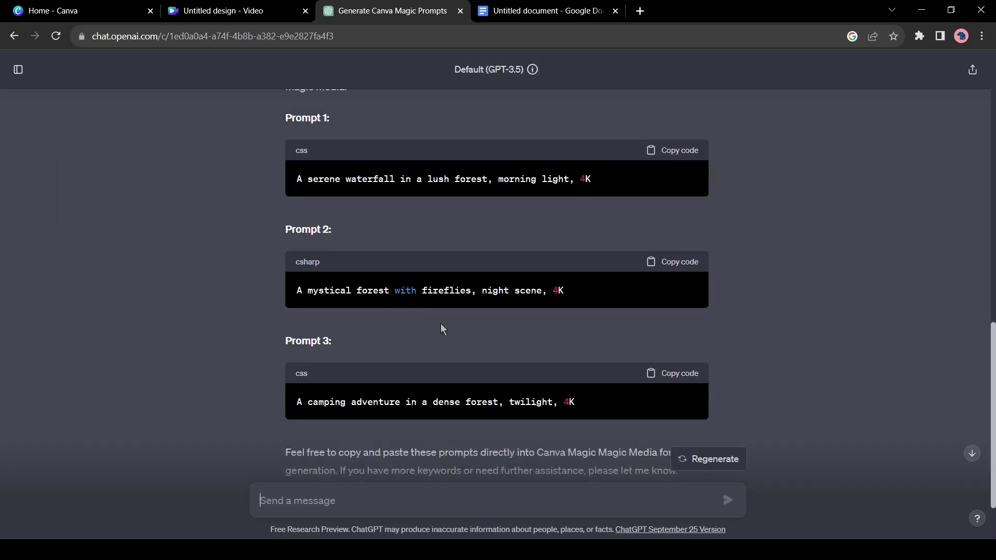
# - Replace the Magic Media prompt with the serene waterfall prompt, generate it, and set the clip as background
pyautogui.click(223, 11)
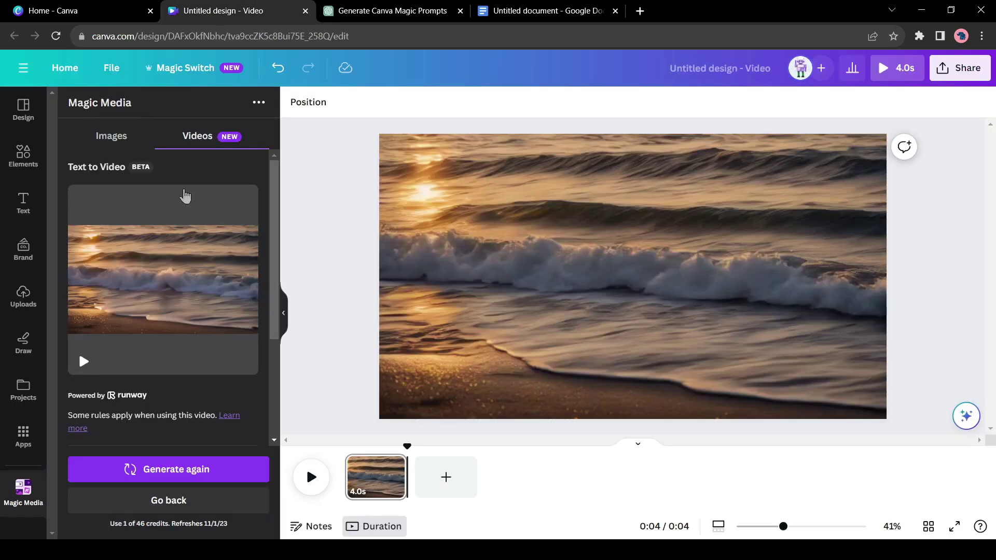
pyautogui.scroll(-3, 161, 352)
pyautogui.click(151, 414)
pyautogui.hotkey('ctrl', 'a')
pyautogui.write('A serene waterfall in a lush forest, morning light, 4K')
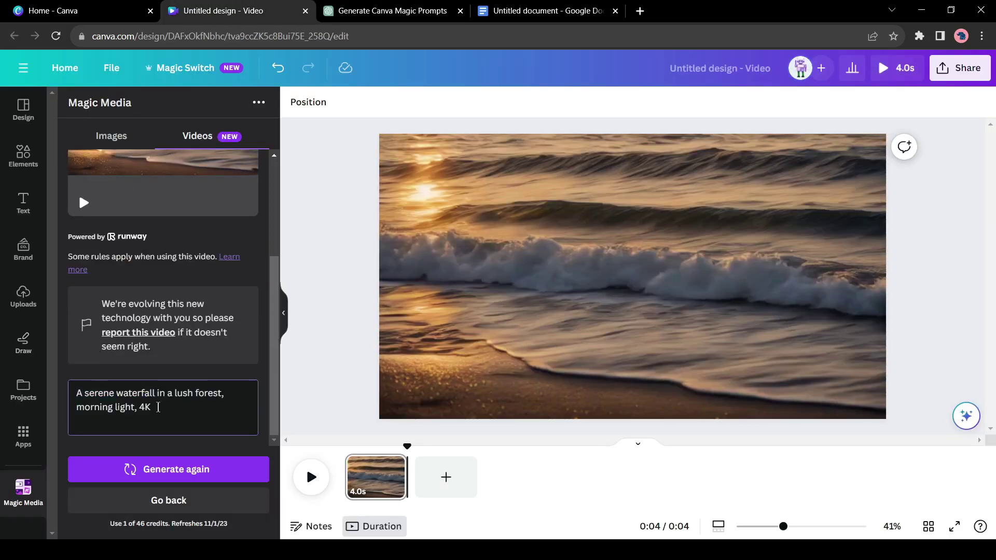
pyautogui.click(162, 470)
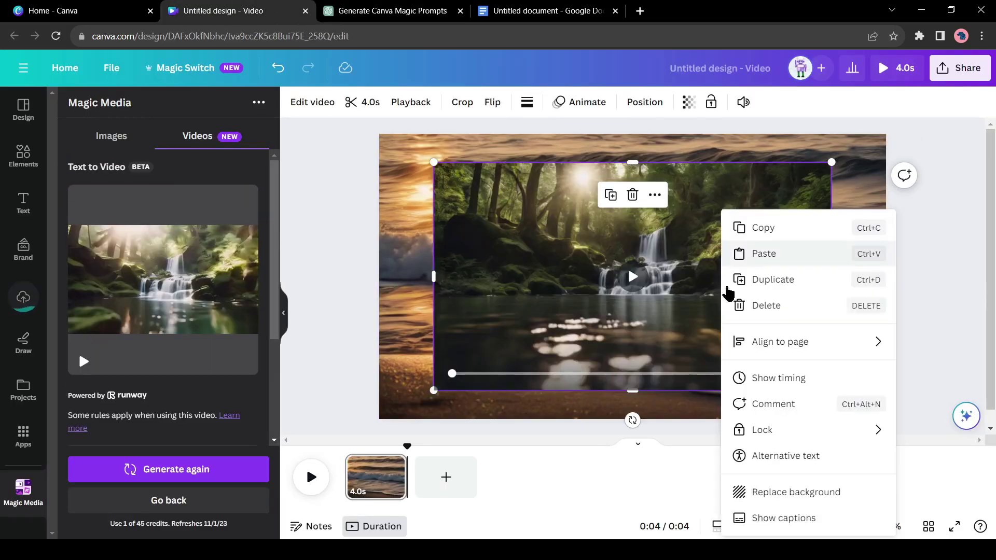
pyautogui.click(767, 490)
pyautogui.click(317, 484)
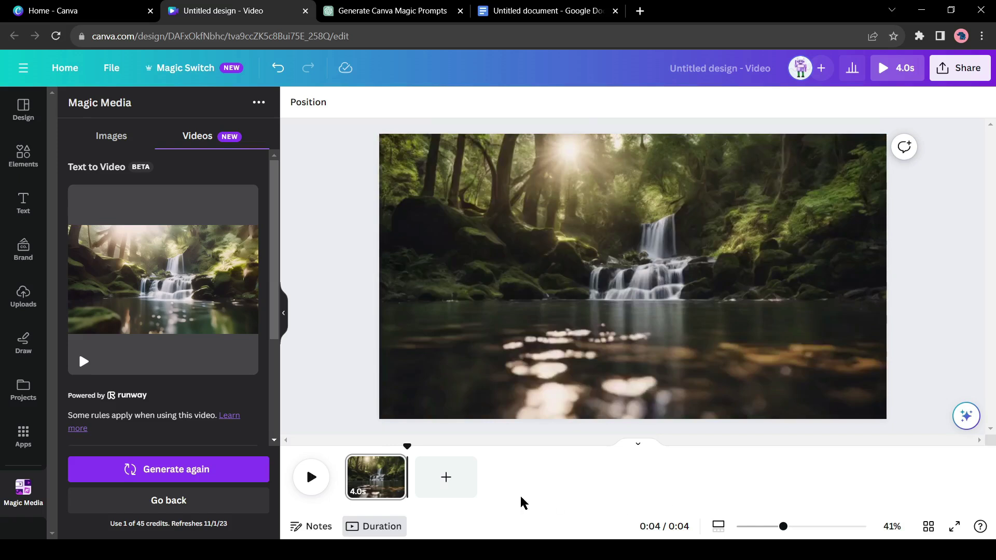
# - Play the video from the start, recheck the ChatGPT forest prompts, and return to the Google Doc
pyautogui.hotkey('ctrl', 'Tab')
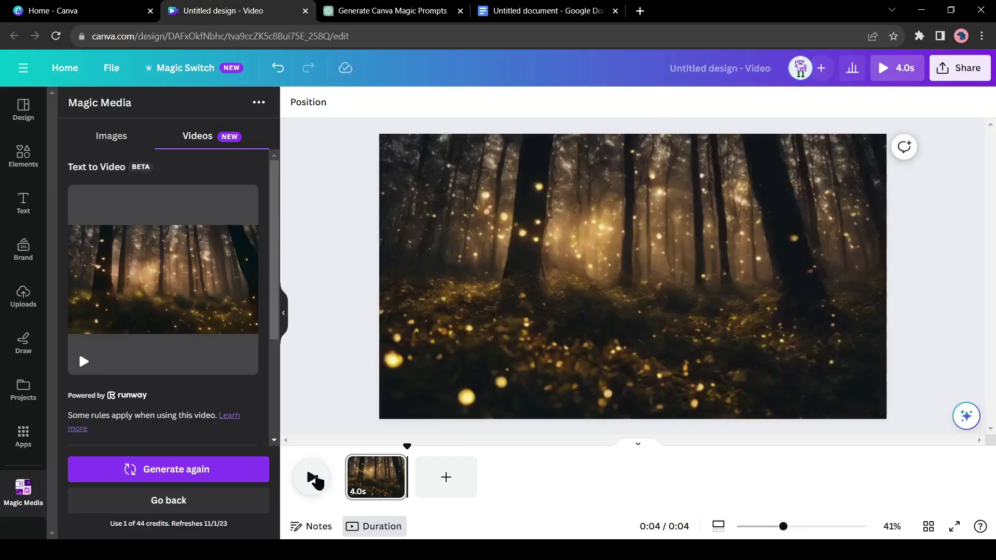
pyautogui.click(315, 480)
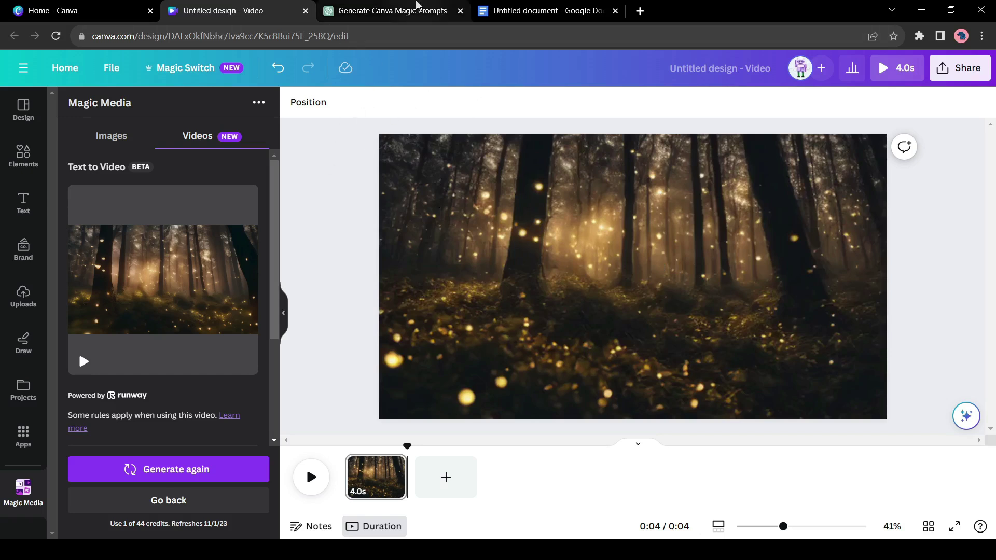
pyautogui.click(418, 11)
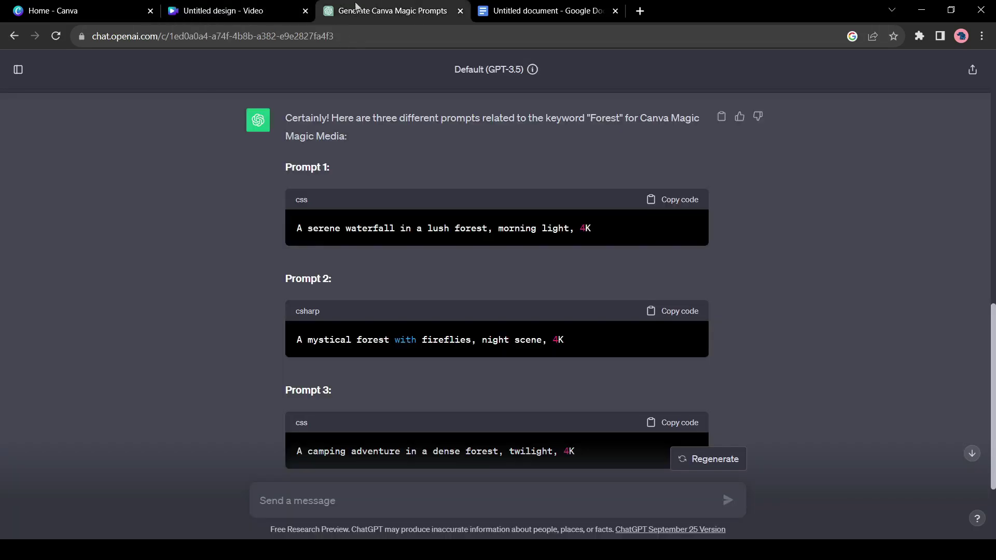
pyautogui.scroll(-3, 350, 309)
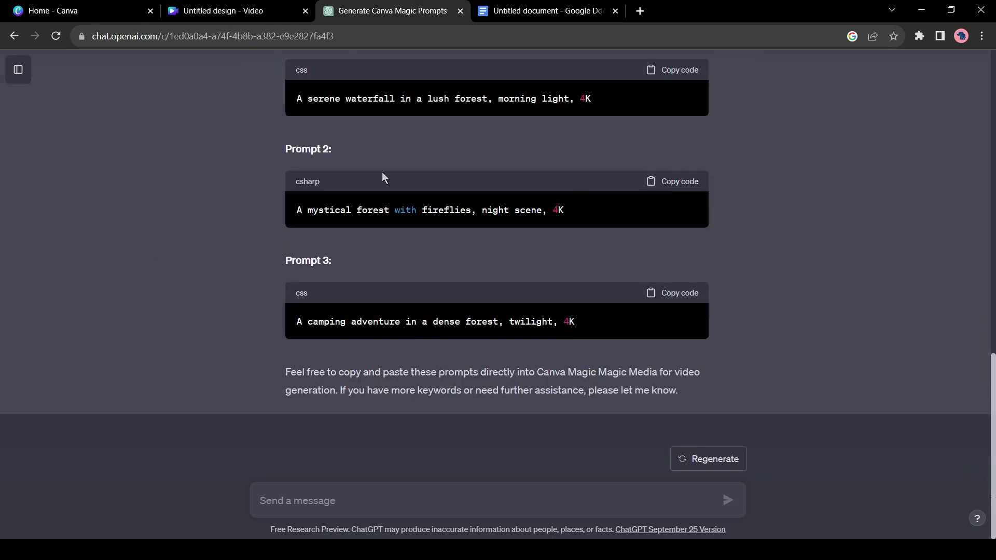
pyautogui.click(543, 6)
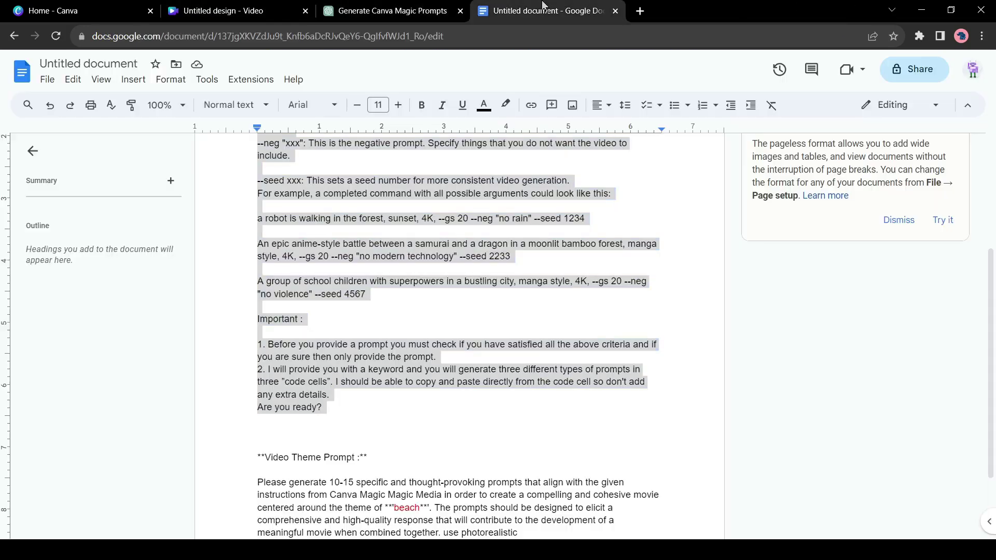
# - Select the three-line 'Please generate' beach request text in the Google Doc
pyautogui.scroll(4, 440, 332)
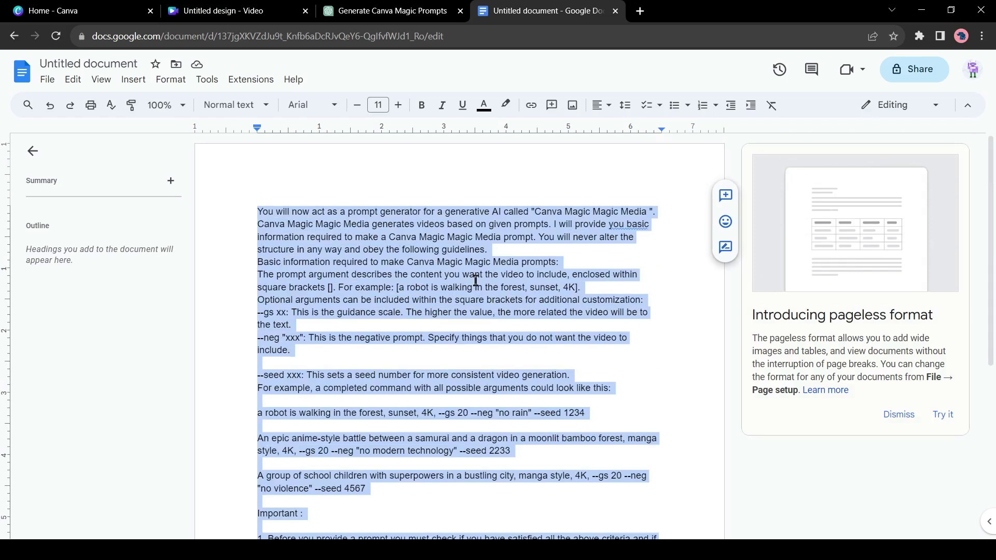
pyautogui.scroll(-6, 432, 431)
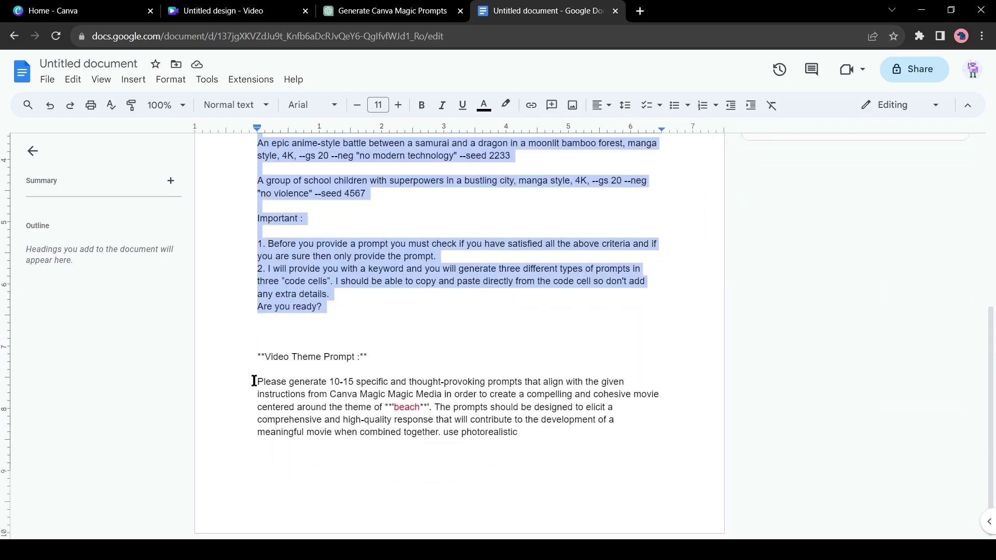
pyautogui.moveTo(254, 381); pyautogui.dragTo(324, 382)
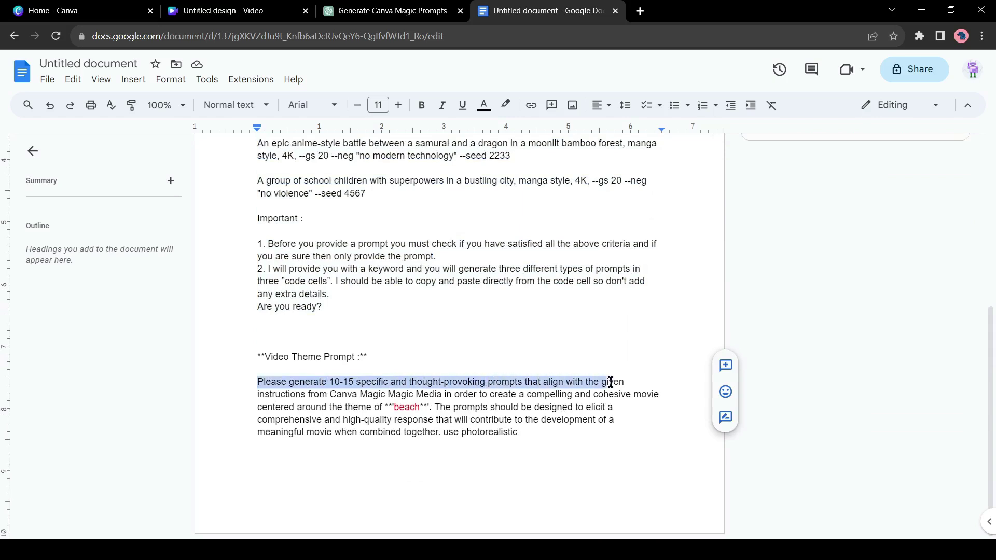
pyautogui.moveTo(258, 381); pyautogui.dragTo(373, 389)
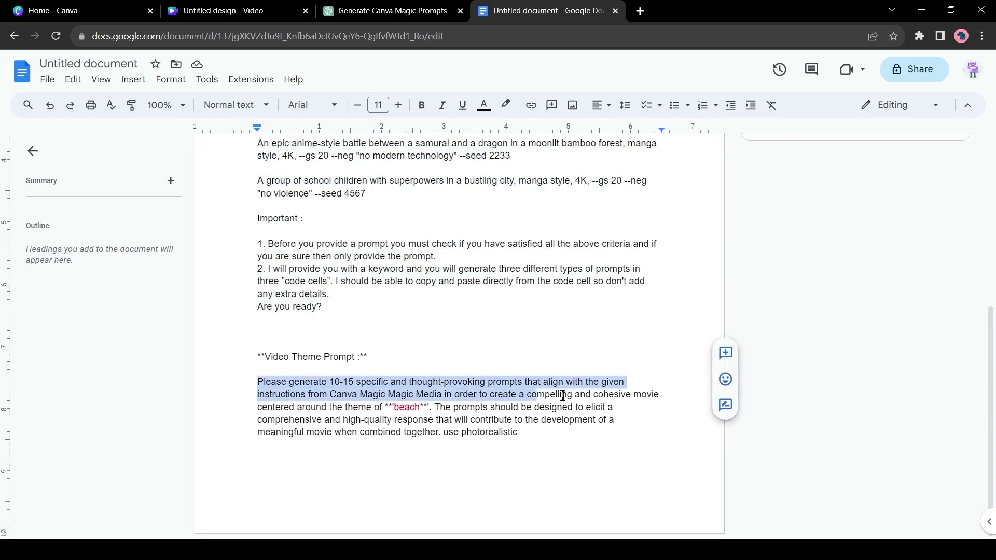
pyautogui.moveTo(669, 396); pyautogui.dragTo(439, 436)
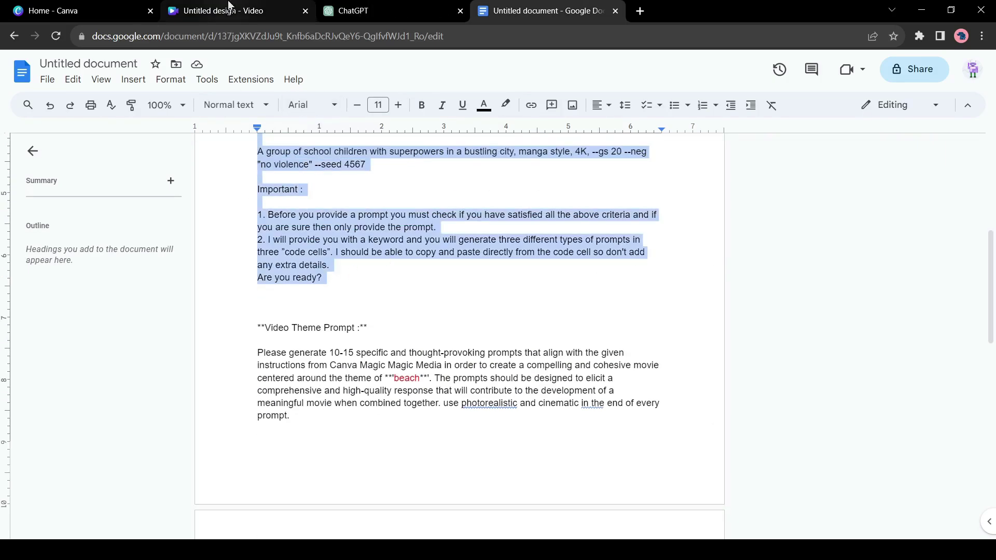
# - Paste the Magic Media instruction prompt into the new ChatGPT chat and send it
pyautogui.click(373, 10)
pyautogui.hotkey('ctrl', 'v')
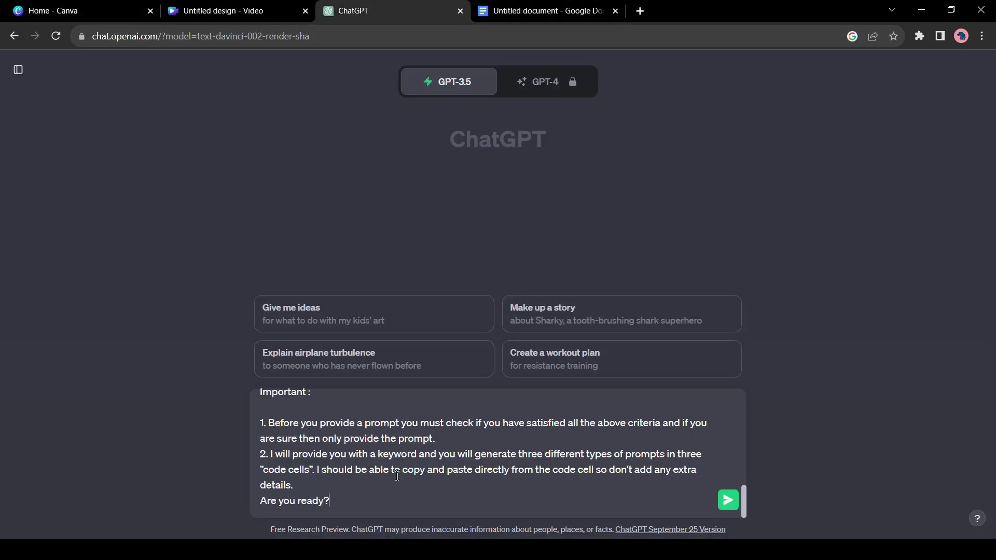
pyautogui.press('Return')
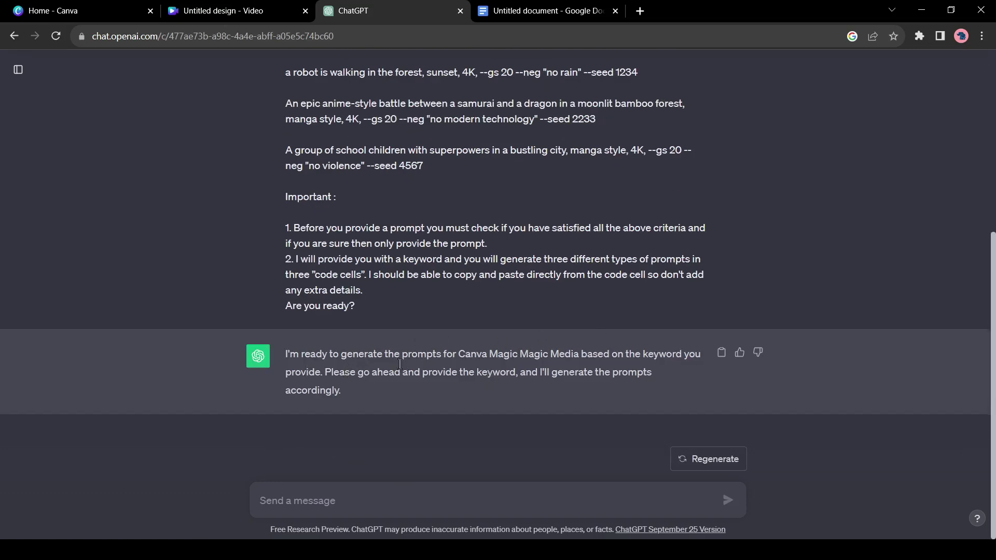
# - Copy the Docs beach theme request paragraph and send it to ChatGPT for 15 beach prompts
pyautogui.hotkey('ctrl', 'Tab')
pyautogui.moveTo(247, 285); pyautogui.dragTo(305, 353)
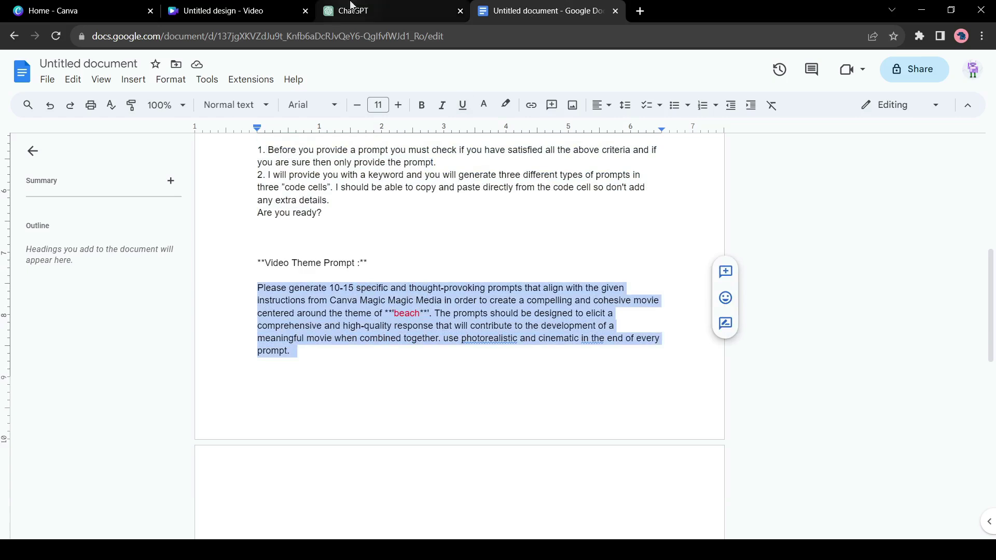
pyautogui.hotkey('ctrl', 'c')
pyautogui.click(351, 6)
pyautogui.hotkey('ctrl', 'v')
pyautogui.press('Return')
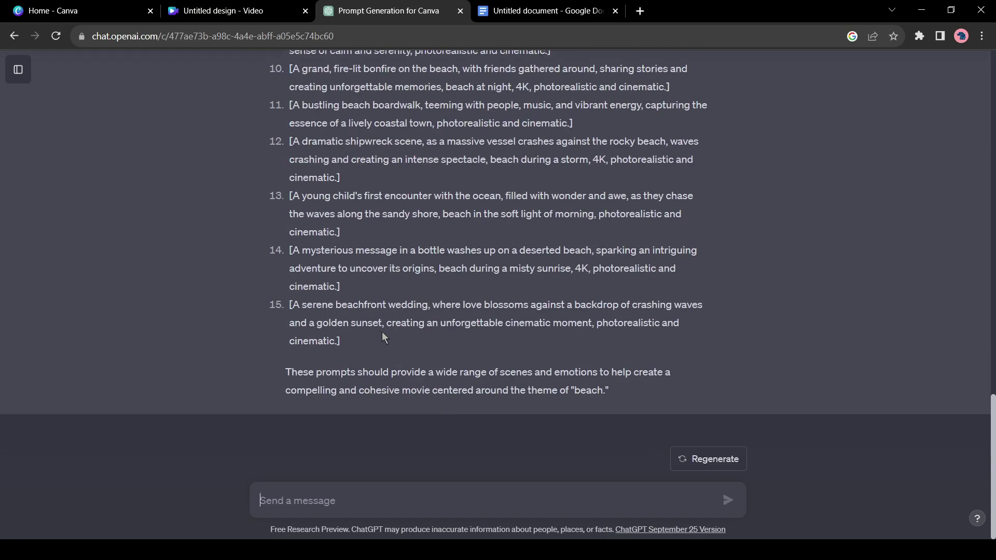
pyautogui.scroll(10, 383, 337)
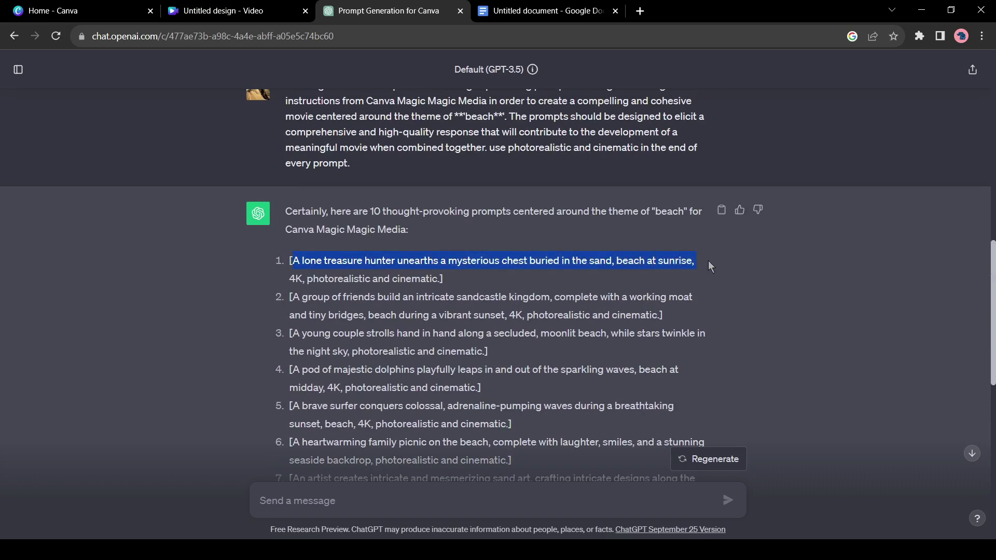
pyautogui.click(237, 11)
# - Generate a treasure-chest beach clip from prompt 1 and make it the first page's background
pyautogui.click(166, 469)
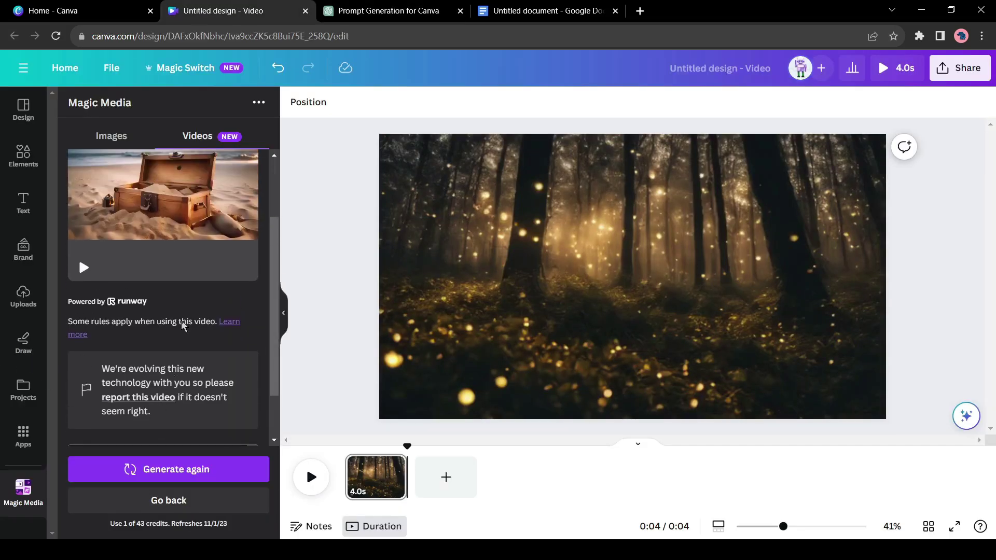
pyautogui.click(161, 195)
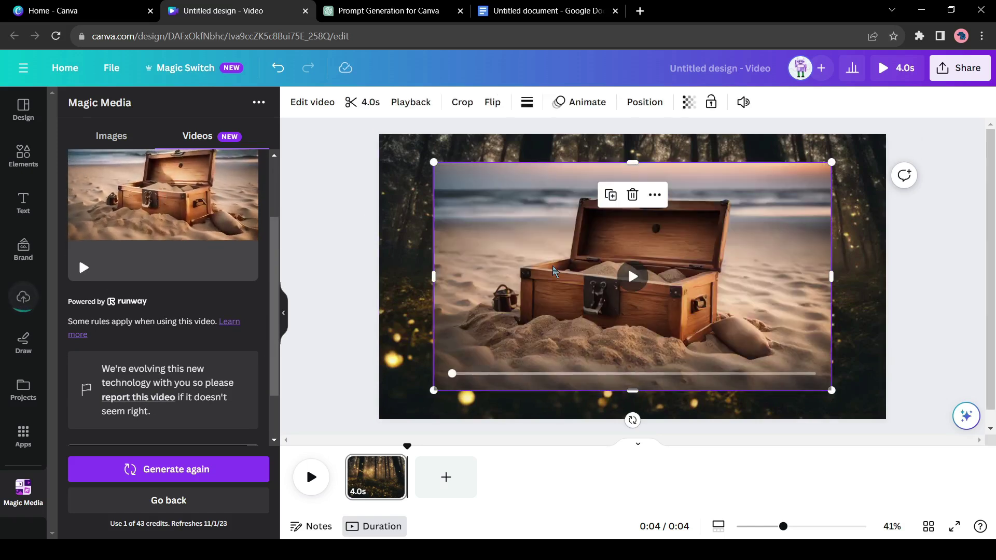
pyautogui.rightClick(551, 272)
pyautogui.click(662, 497)
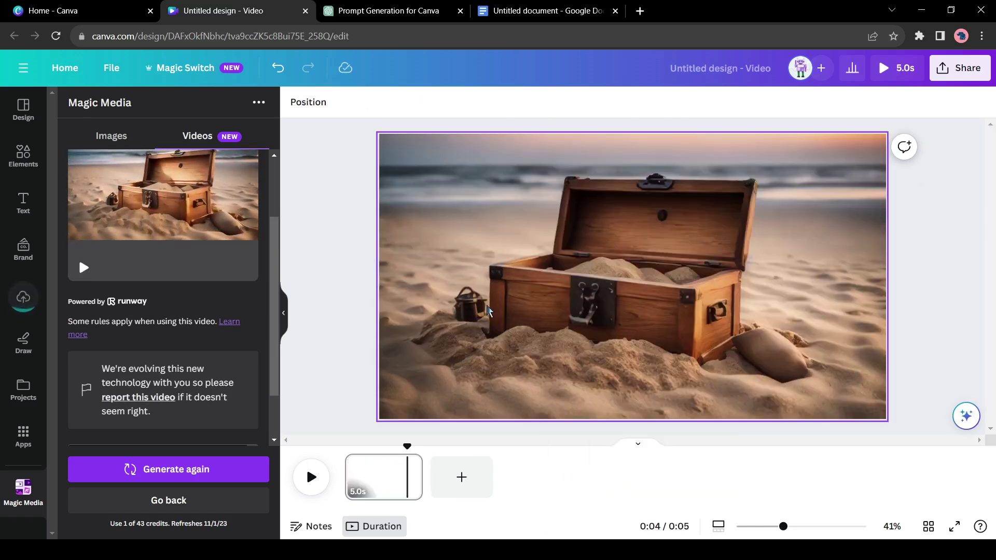
# - Generate another treasure-chest clip and set it as the background of a new second page
pyautogui.scroll(-2, 163, 291)
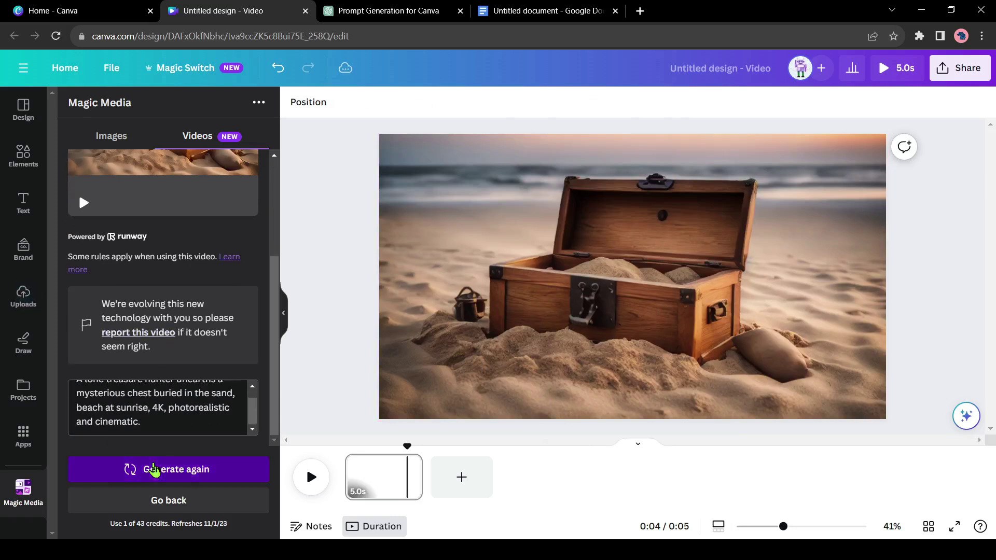
pyautogui.click(154, 469)
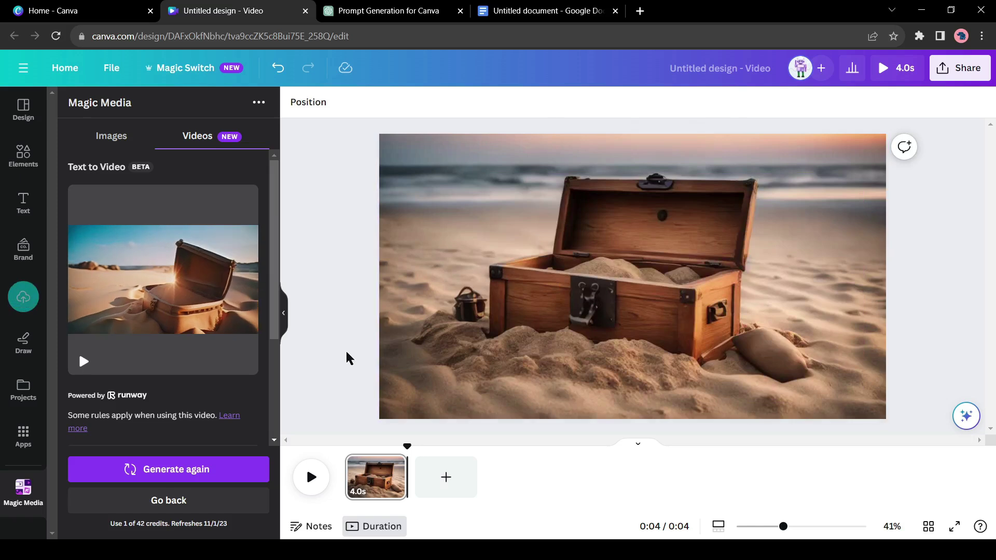
pyautogui.click(446, 478)
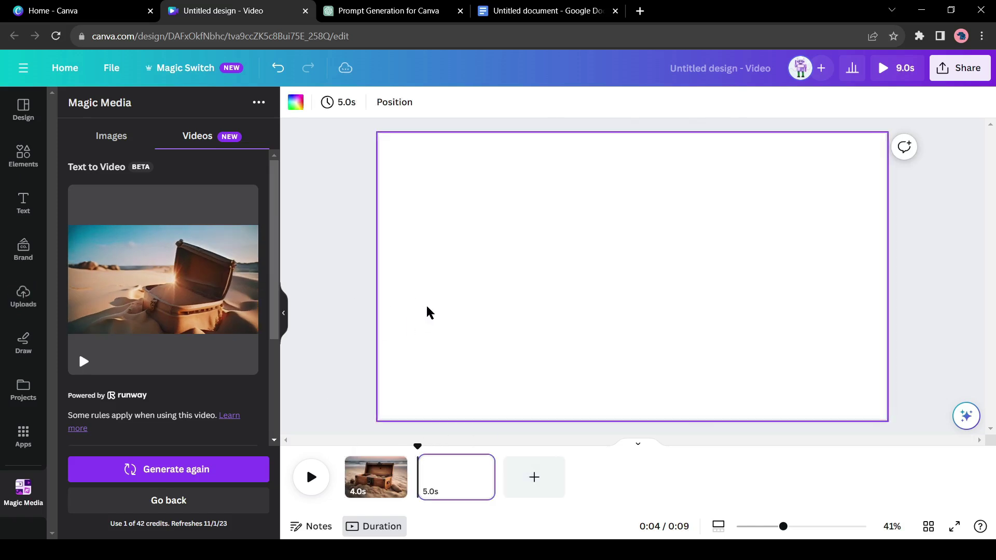
pyautogui.click(206, 295)
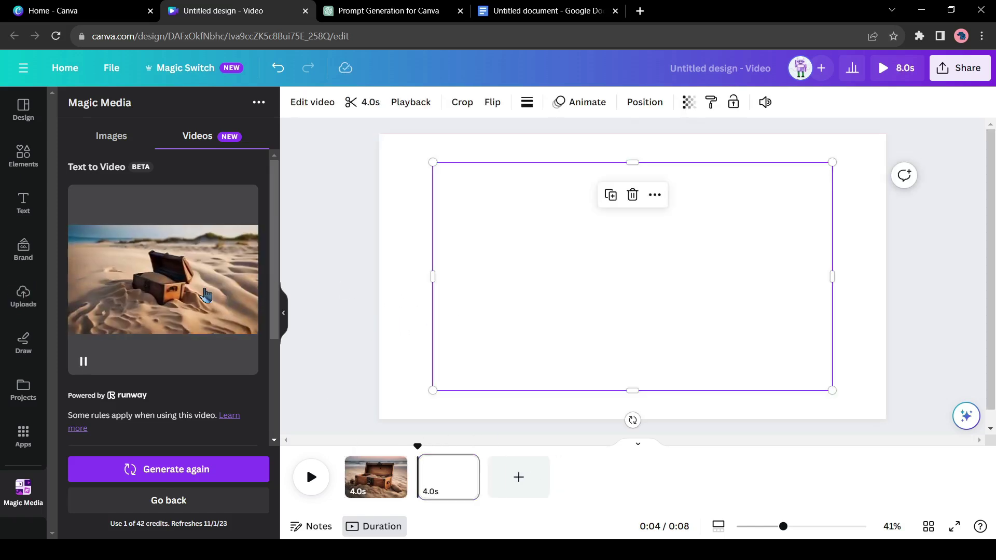
pyautogui.rightClick(566, 283)
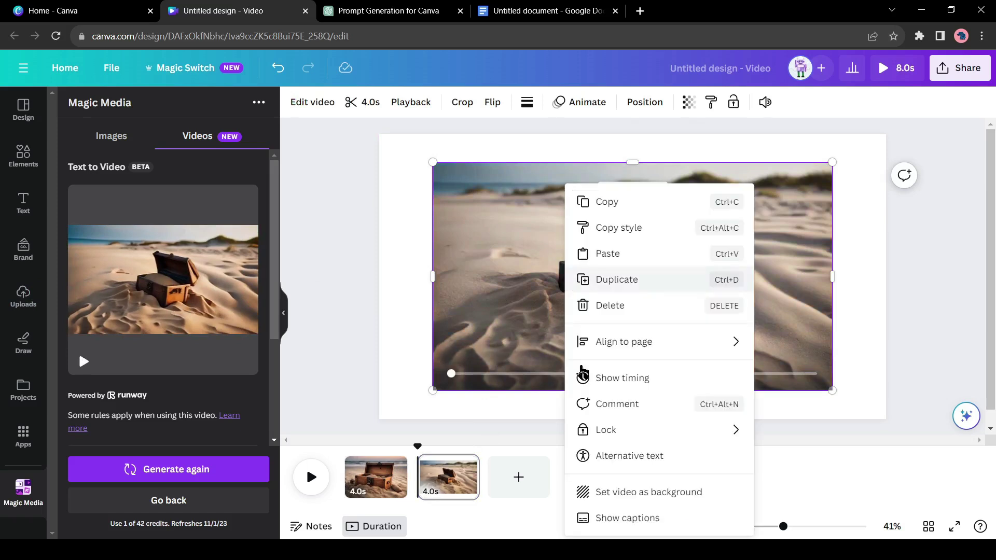
pyautogui.click(633, 491)
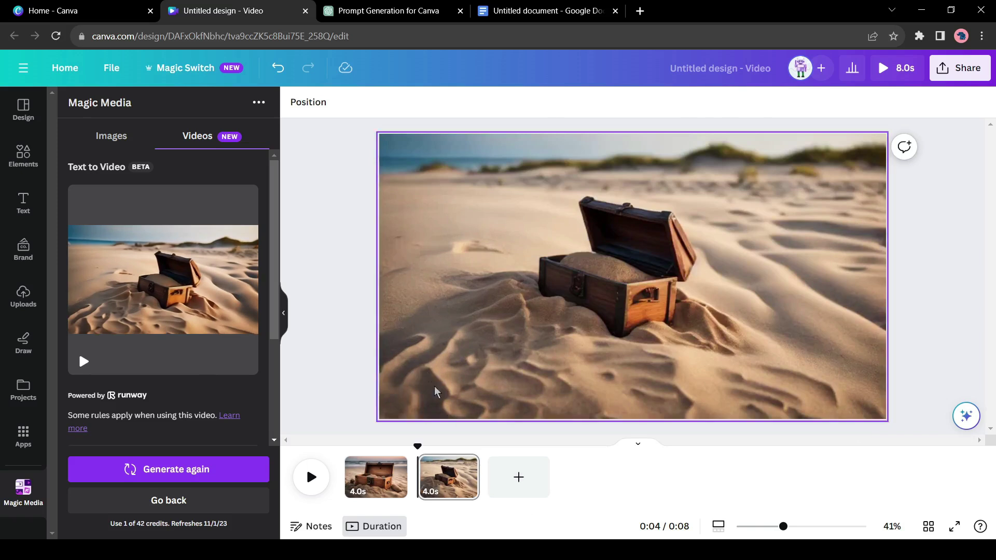
# - Add a third page with a sandcastle-kingdom clip from ChatGPT prompt 2 as its background
pyautogui.click(518, 479)
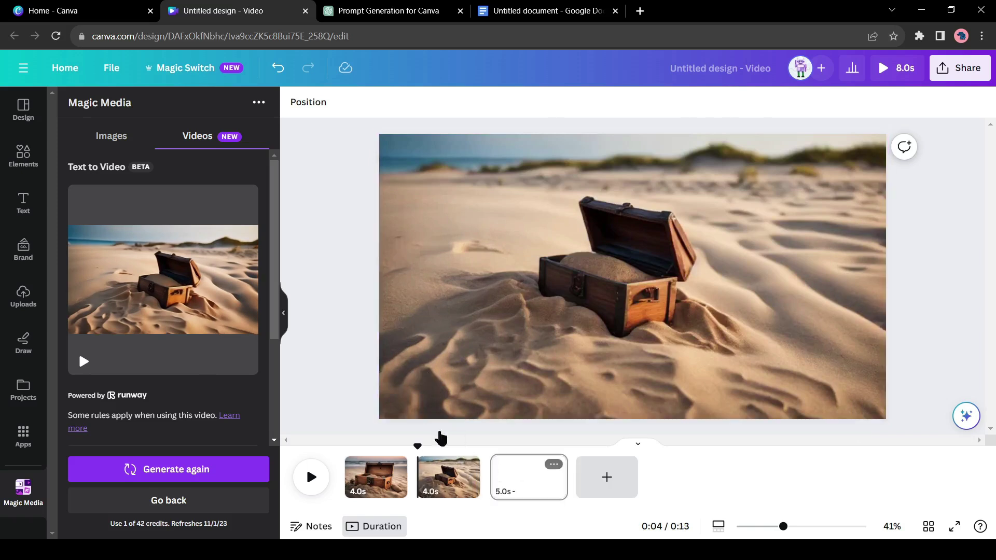
pyautogui.click(413, 10)
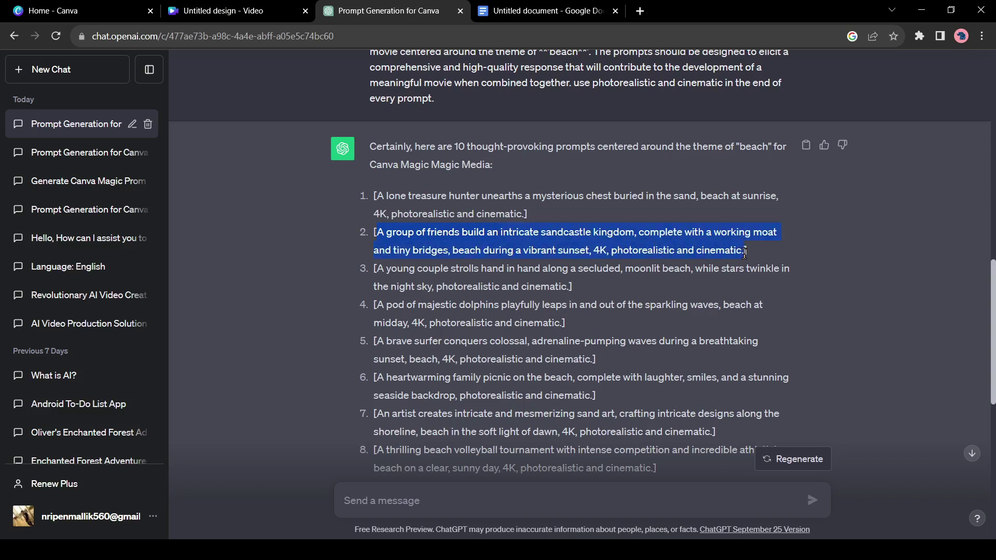
pyautogui.click(234, 11)
pyautogui.hotkey('ctrl', 'a')
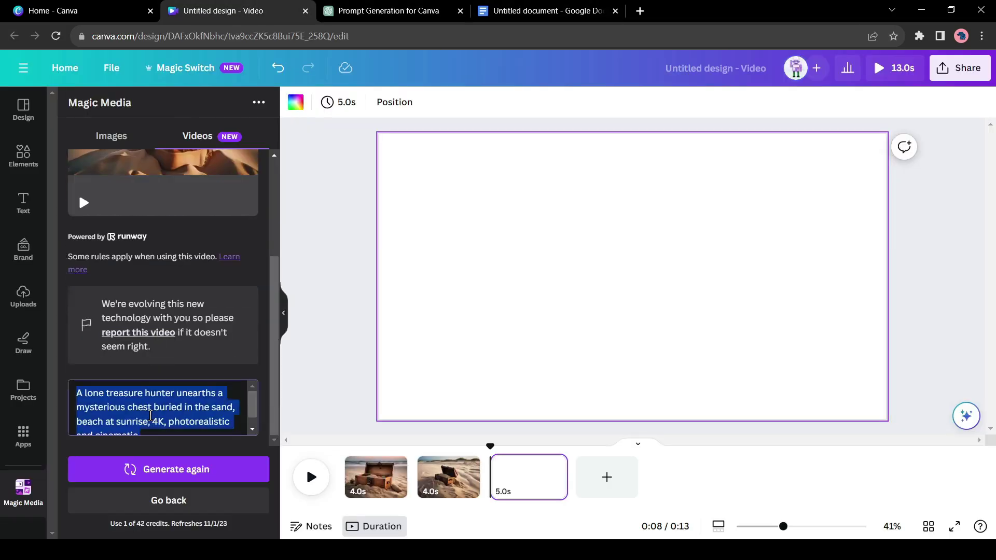
pyautogui.hotkey('ctrl', 'v')
pyautogui.click(177, 469)
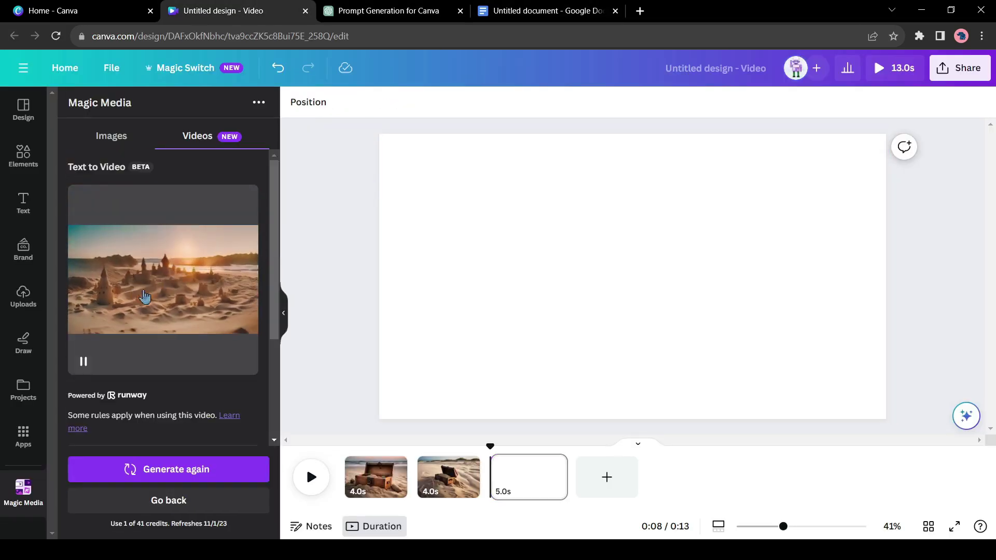
pyautogui.click(186, 286)
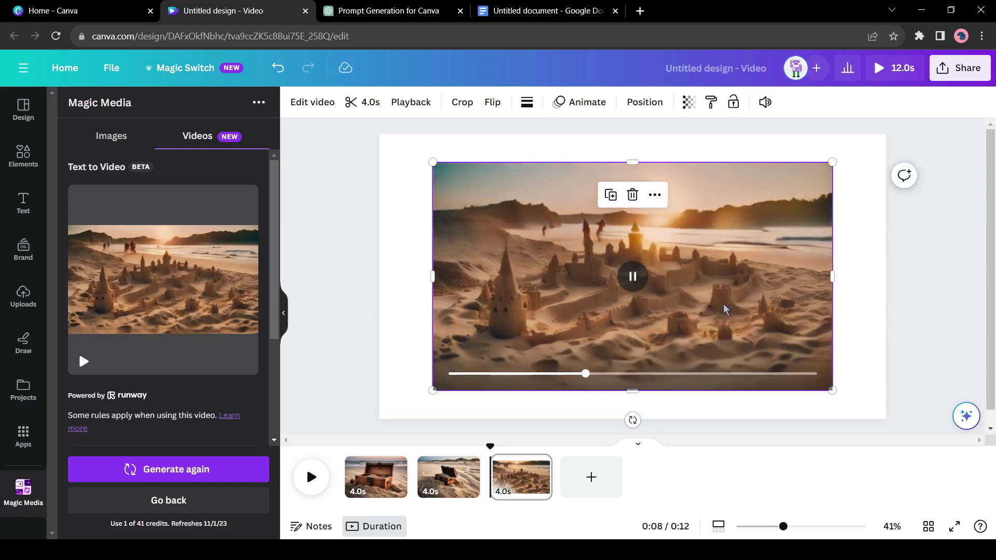
pyautogui.rightClick(699, 300)
pyautogui.click(729, 491)
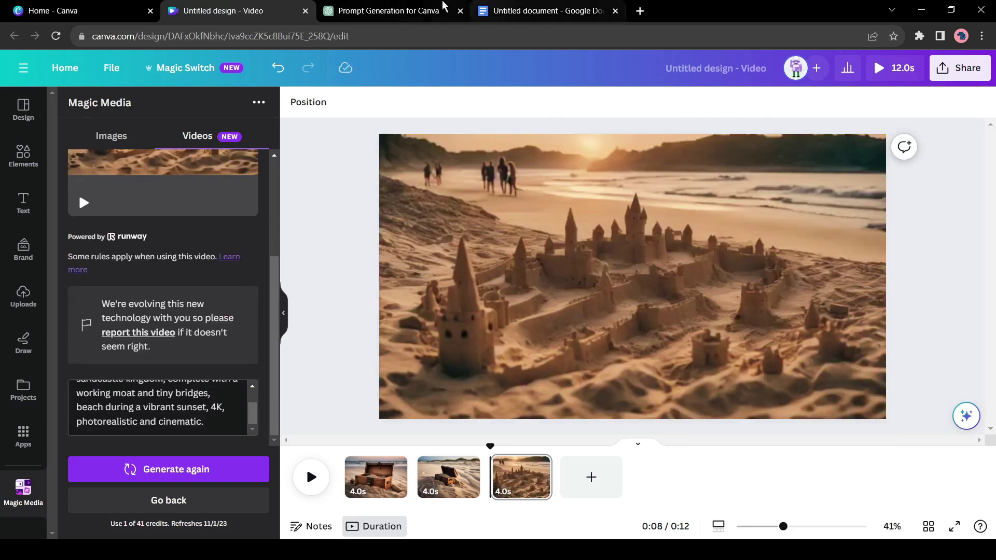
# - Copy the moonlit-couple prompt from ChatGPT into the Magic Media video prompt
pyautogui.click(395, 10)
pyautogui.moveTo(509, 269); pyautogui.dragTo(569, 287)
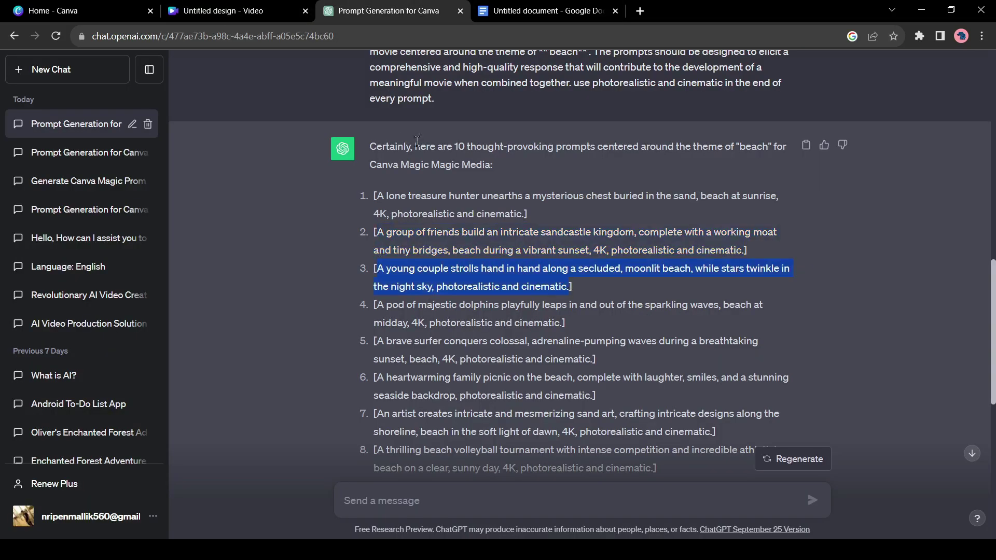
pyautogui.hotkey('ctrl', 'c')
pyautogui.click(223, 11)
pyautogui.click(156, 420)
pyautogui.hotkey('ctrl', 'a')
# - Add the moonlit-couple clip to the fourth page as its background
pyautogui.scroll(3, 139, 300)
pyautogui.click(591, 477)
pyautogui.click(163, 280)
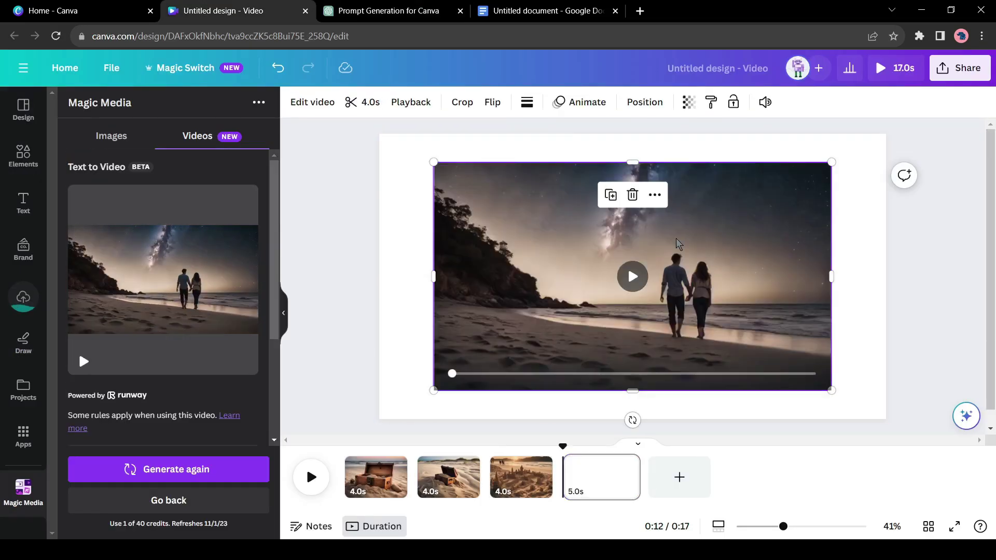
pyautogui.rightClick(632, 274)
pyautogui.click(395, 11)
# - Generate a dolphins clip from its ChatGPT prompt and set it on the fifth page
pyautogui.moveTo(412, 330); pyautogui.dragTo(539, 340)
pyautogui.hotkey('ctrl', 'c')
pyautogui.click(223, 11)
pyautogui.hotkey('ctrl', 'v')
pyautogui.click(168, 469)
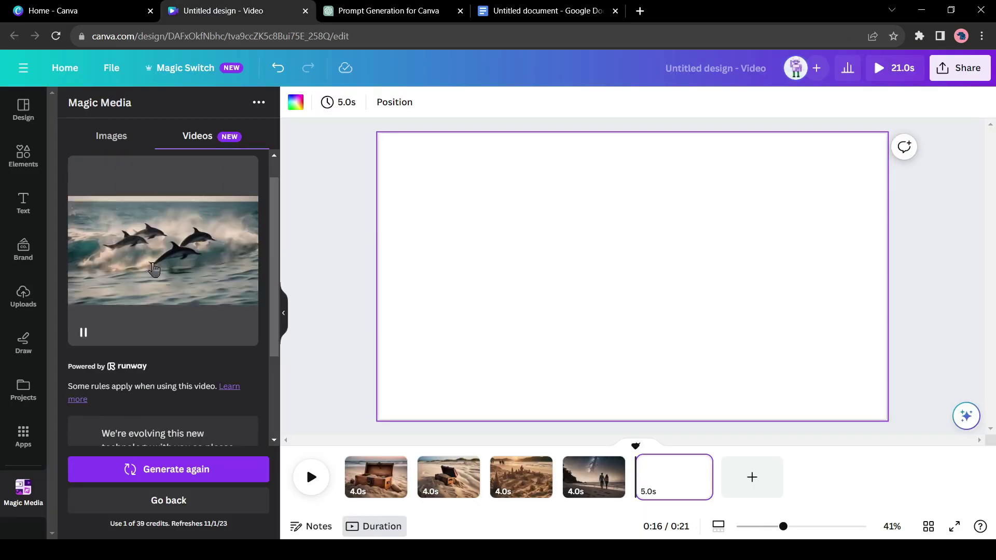
pyautogui.click(162, 281)
# - Generate a surfer clip from its prompt and place it on the sixth page
pyautogui.click(394, 10)
pyautogui.moveTo(338, 402); pyautogui.dragTo(556, 421)
pyautogui.hotkey('ctrl', 'c')
pyautogui.click(223, 11)
pyautogui.hotkey('ctrl', 'v')
pyautogui.click(168, 469)
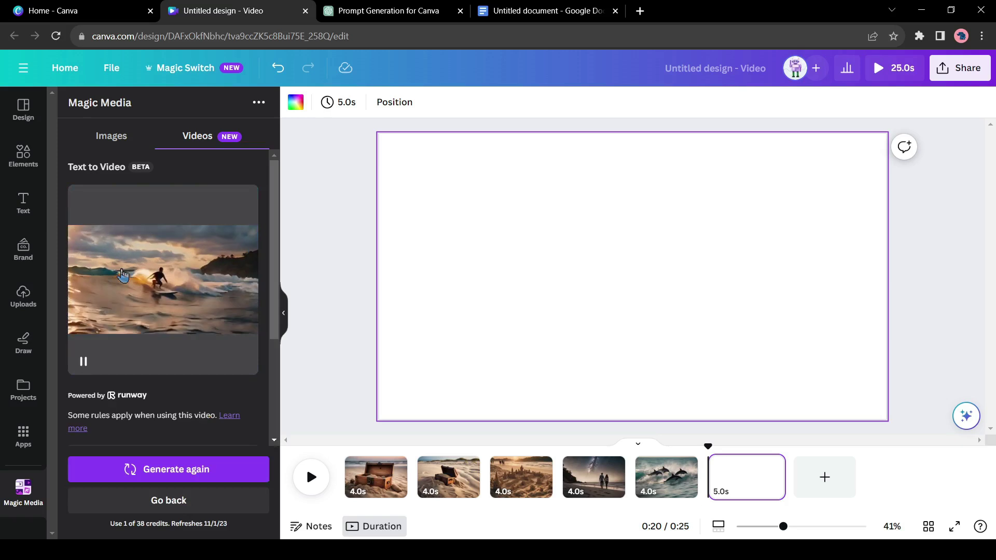
pyautogui.click(163, 280)
pyautogui.click(825, 477)
# - Generate a sand-art clip from its prompt and place it on the seventh page
pyautogui.click(395, 11)
pyautogui.moveTo(345, 307); pyautogui.dragTo(597, 328)
pyautogui.hotkey('ctrl', 'c')
pyautogui.click(223, 10)
pyautogui.hotkey('ctrl', 'v')
pyautogui.click(168, 469)
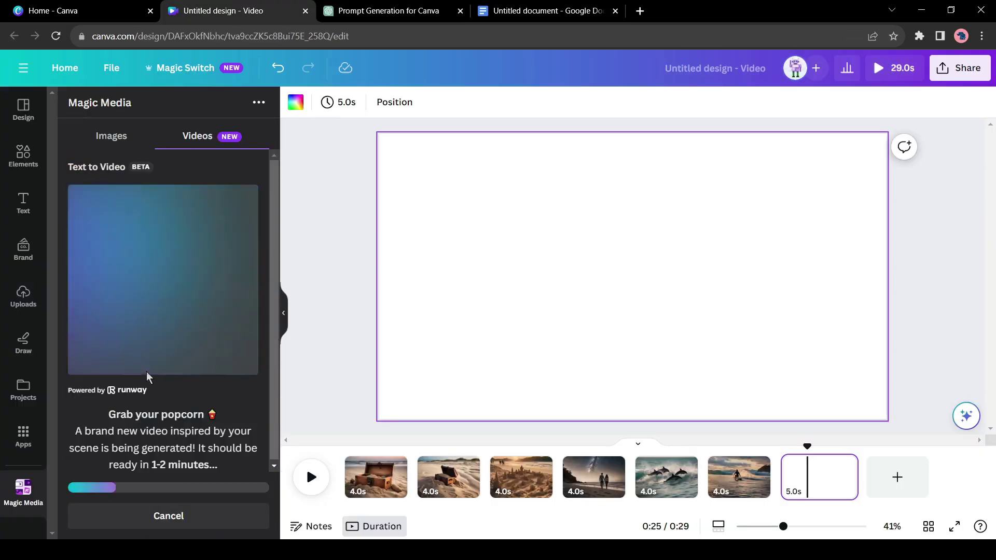
pyautogui.click(163, 281)
# - Generate a beach volleyball clip and place it on the eighth page
pyautogui.click(395, 10)
pyautogui.moveTo(373, 256); pyautogui.dragTo(600, 272)
pyautogui.hotkey('ctrl', 'c')
pyautogui.click(223, 11)
pyautogui.hotkey('ctrl', 'v')
pyautogui.click(166, 467)
pyautogui.click(882, 477)
pyautogui.click(163, 280)
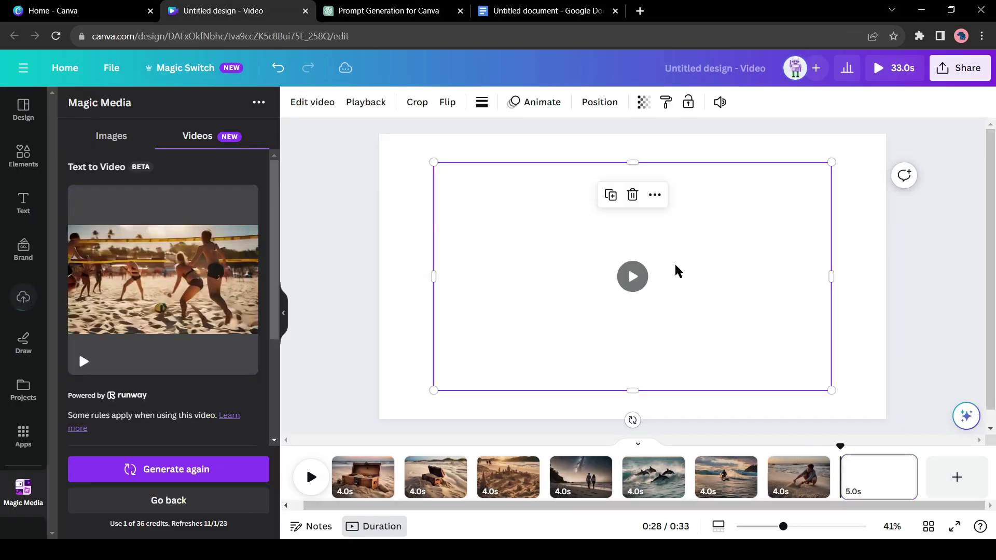
# - Generate a beach meditation clip and place it on the ninth page
pyautogui.click(395, 10)
pyautogui.moveTo(374, 287); pyautogui.dragTo(459, 307)
pyautogui.hotkey('ctrl', 'c')
pyautogui.click(223, 10)
pyautogui.hotkey('ctrl', 'v')
pyautogui.click(168, 469)
pyautogui.click(163, 280)
pyautogui.click(955, 477)
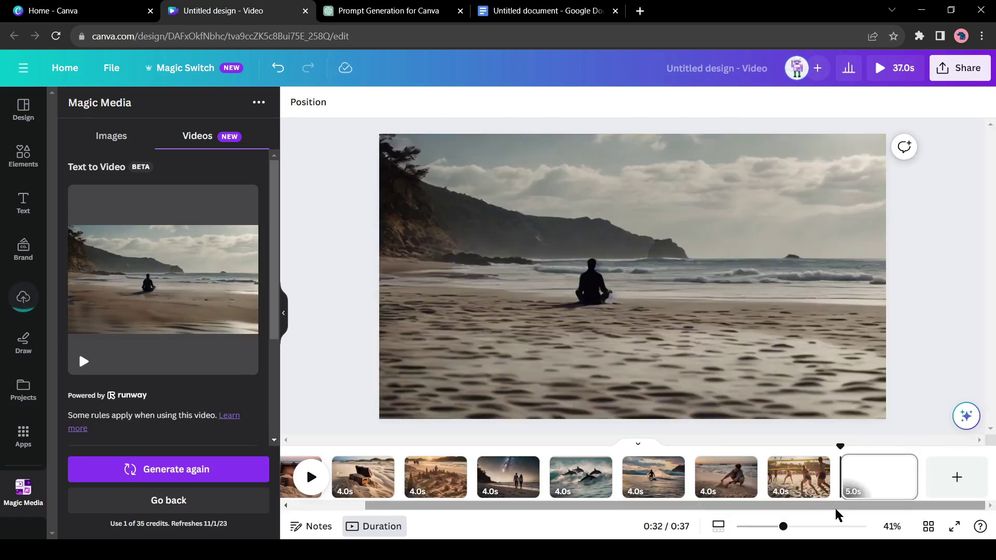
# - Generate a beach bonfire clip and place it on the tenth page
pyautogui.click(395, 11)
pyautogui.hotkey('ctrl', 'c')
pyautogui.click(223, 10)
pyautogui.hotkey('ctrl', 'v')
pyautogui.click(169, 469)
pyautogui.click(163, 280)
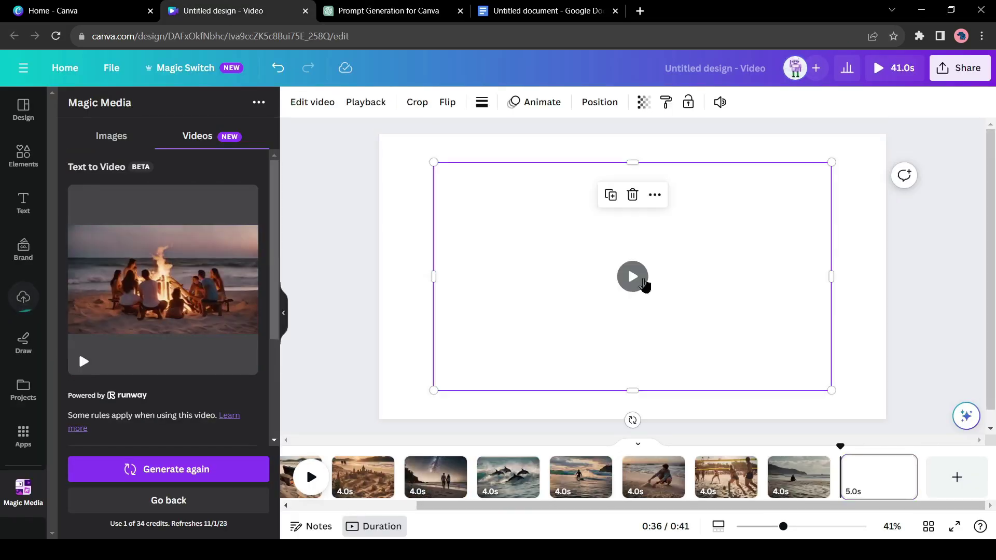
# - Generate a boardwalk clip and place it on a new page
pyautogui.click(395, 11)
pyautogui.hotkey('ctrl', 'c')
pyautogui.click(223, 11)
pyautogui.hotkey('ctrl', 'v')
pyautogui.click(169, 469)
pyautogui.click(957, 477)
pyautogui.click(163, 280)
# - Generate a shipwreck clip and place it on a new page
pyautogui.click(395, 10)
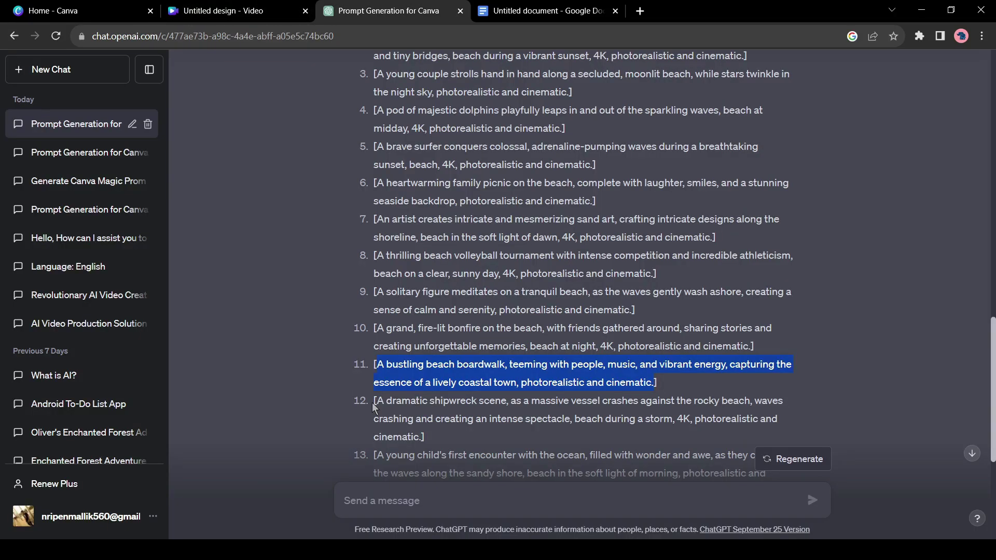
pyautogui.moveTo(374, 398); pyautogui.dragTo(773, 415)
pyautogui.hotkey('ctrl', 'c')
pyautogui.click(223, 10)
pyautogui.hotkey('ctrl', 'v')
pyautogui.click(169, 469)
pyautogui.click(957, 477)
pyautogui.click(163, 280)
# - Generate a child-at-the-ocean clip and place it on a new page
pyautogui.click(394, 11)
pyautogui.moveTo(374, 325); pyautogui.dragTo(485, 360)
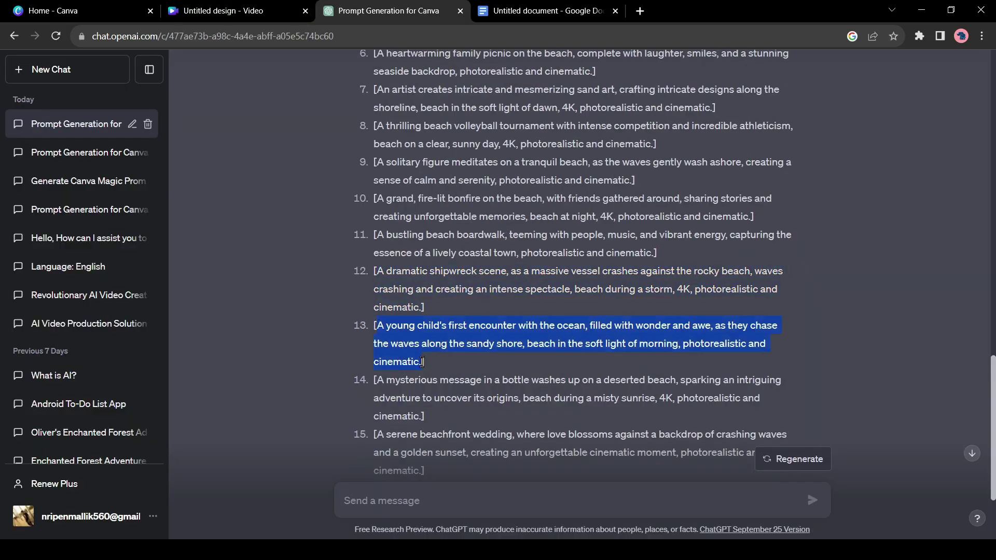
pyautogui.hotkey('ctrl', 'c')
pyautogui.click(223, 11)
pyautogui.hotkey('ctrl', 'v')
pyautogui.click(168, 469)
pyautogui.click(163, 280)
pyautogui.click(957, 477)
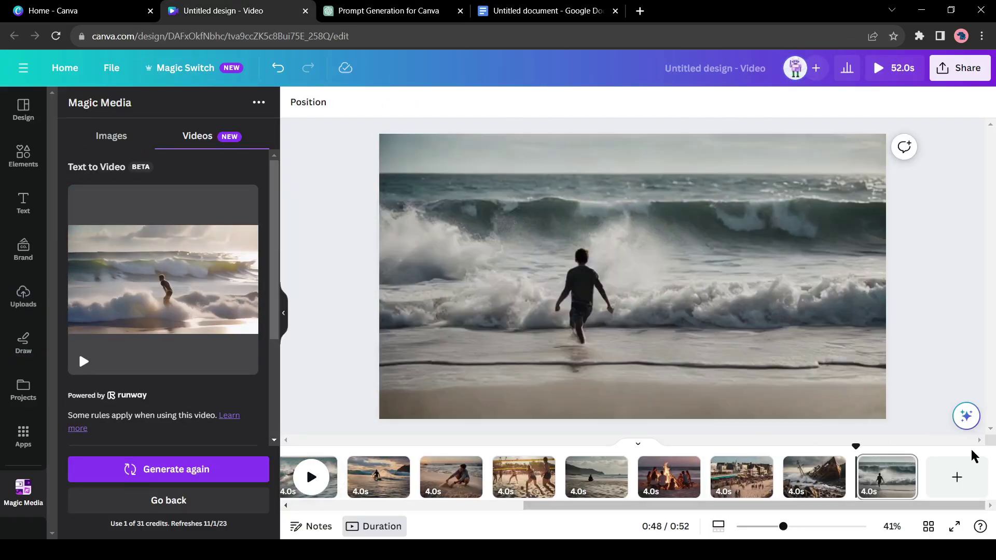
# - Place a message-in-a-bottle clip on a new page, then generate a beach wedding clip
pyautogui.click(394, 11)
pyautogui.moveTo(374, 363); pyautogui.dragTo(401, 424)
pyautogui.hotkey('ctrl', 'c')
pyautogui.click(223, 10)
pyautogui.hotkey('ctrl', 'v')
pyautogui.click(168, 469)
pyautogui.click(394, 10)
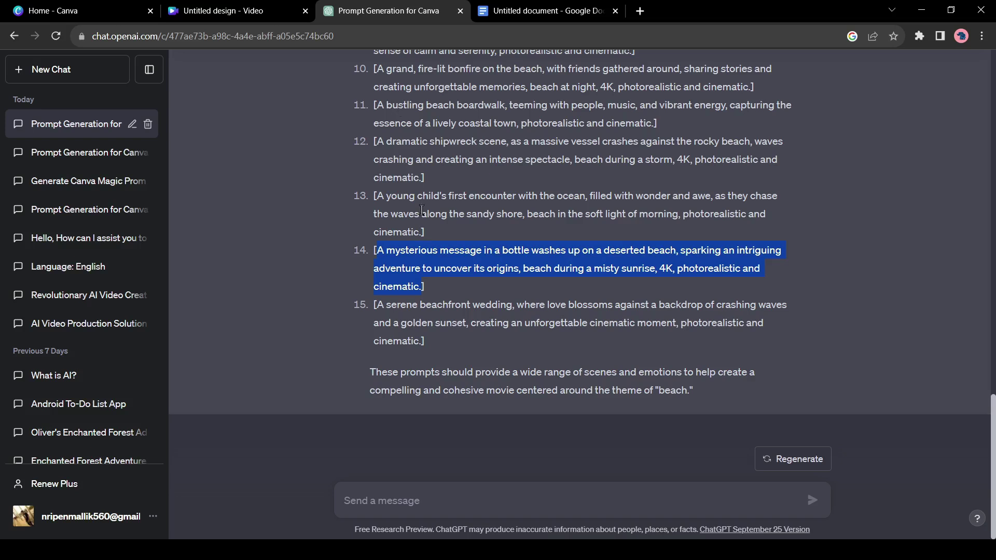
pyautogui.click(223, 11)
pyautogui.click(163, 280)
pyautogui.click(168, 469)
pyautogui.click(957, 477)
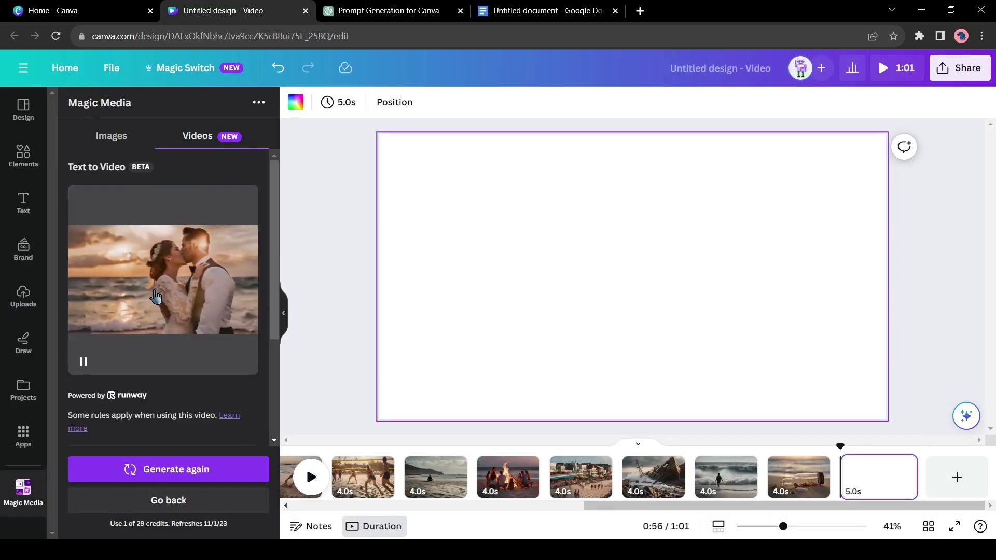
# - Place the wedding clip, then open transition choices after the first treasure-chest clip
pyautogui.click(163, 280)
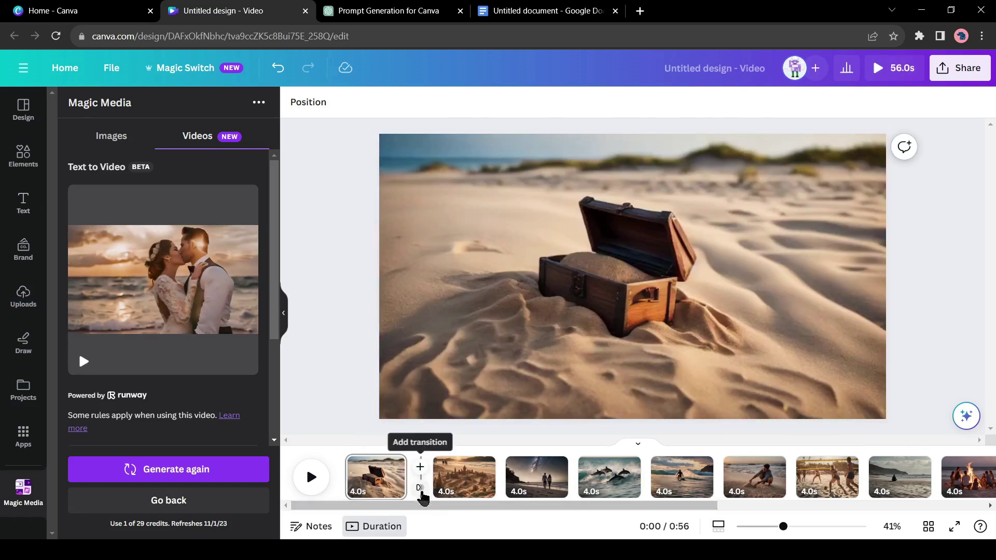
pyautogui.click(421, 490)
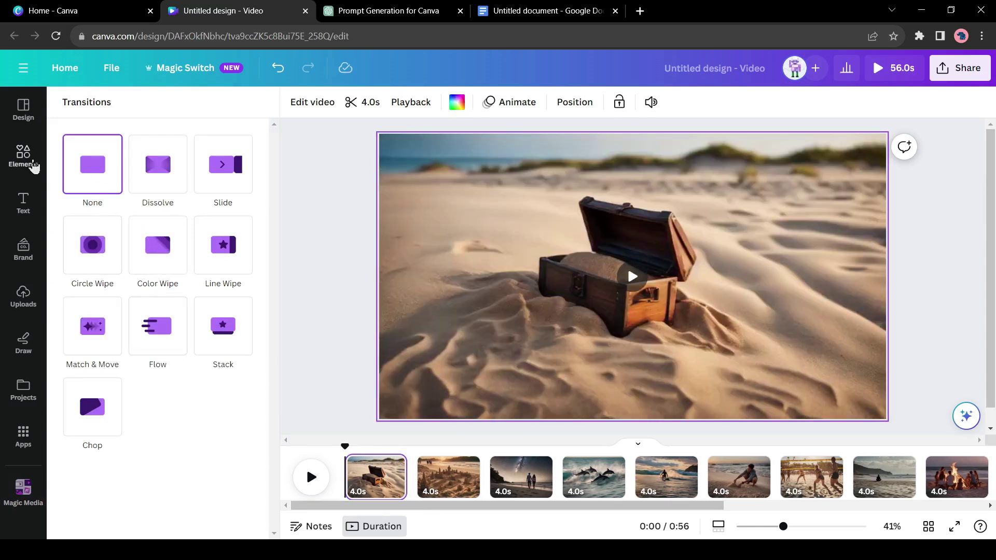
# - Add the Happy-tagged 'We Are Waves' audio track as the video's background music
pyautogui.click(34, 166)
pyautogui.scroll(-5, 235, 327)
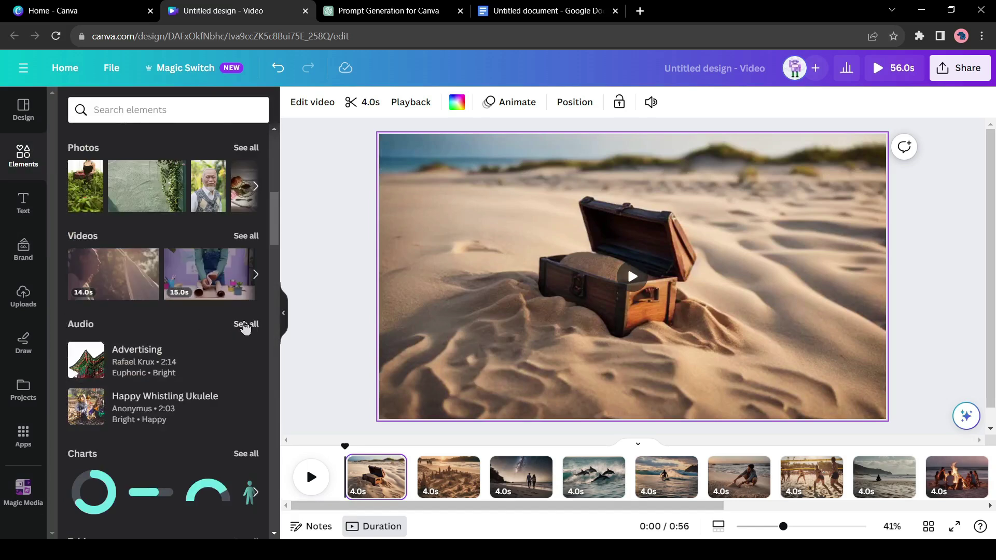
pyautogui.click(246, 325)
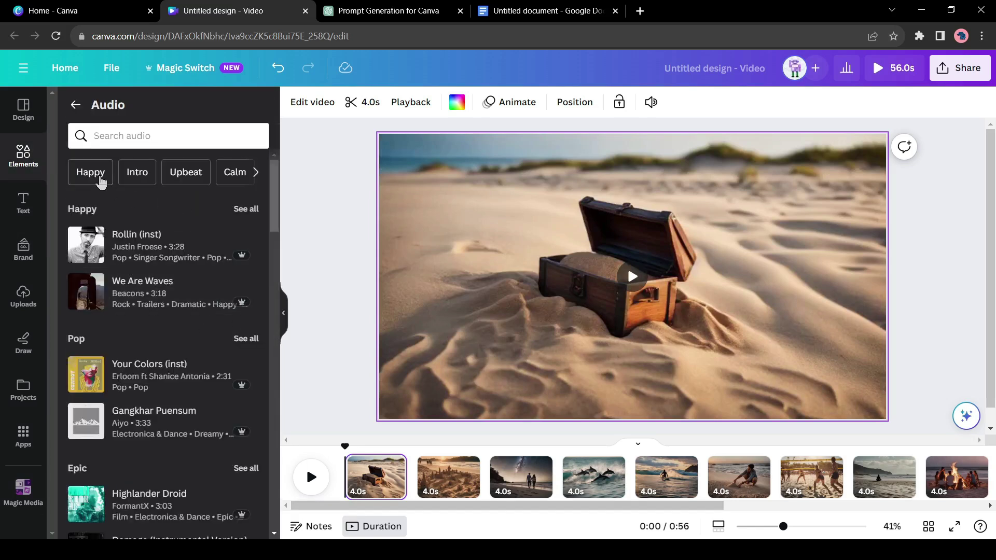
pyautogui.click(94, 175)
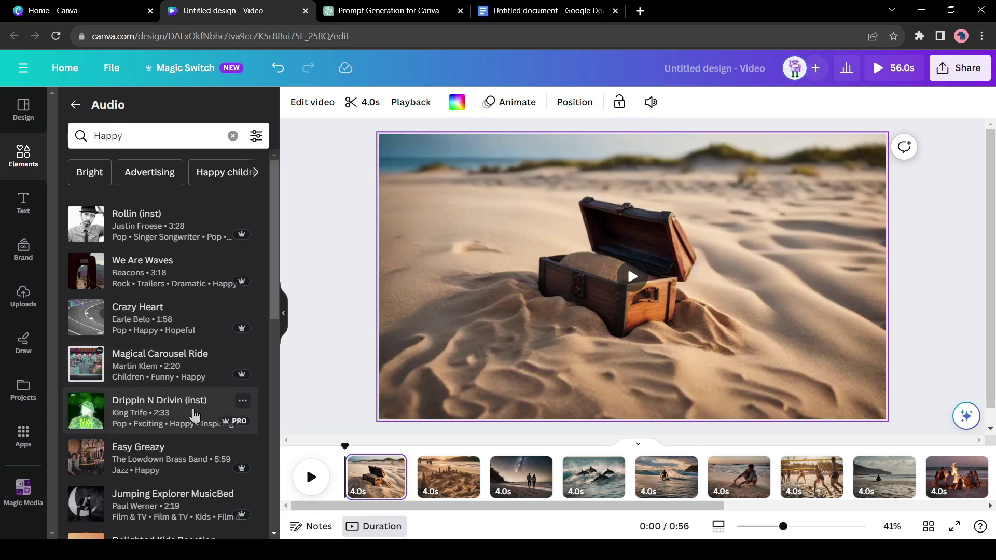
pyautogui.click(134, 281)
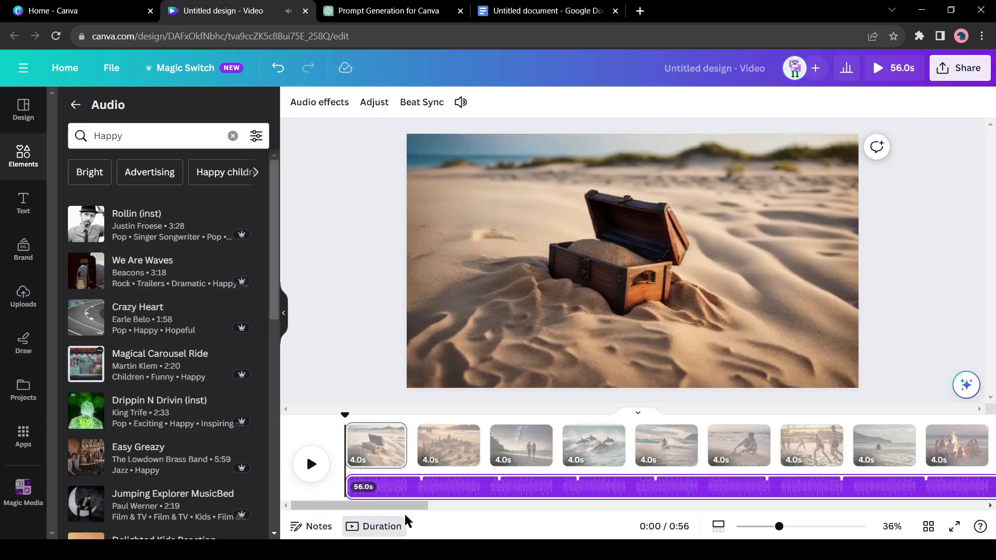
pyautogui.moveTo(405, 519); pyautogui.dragTo(431, 524)
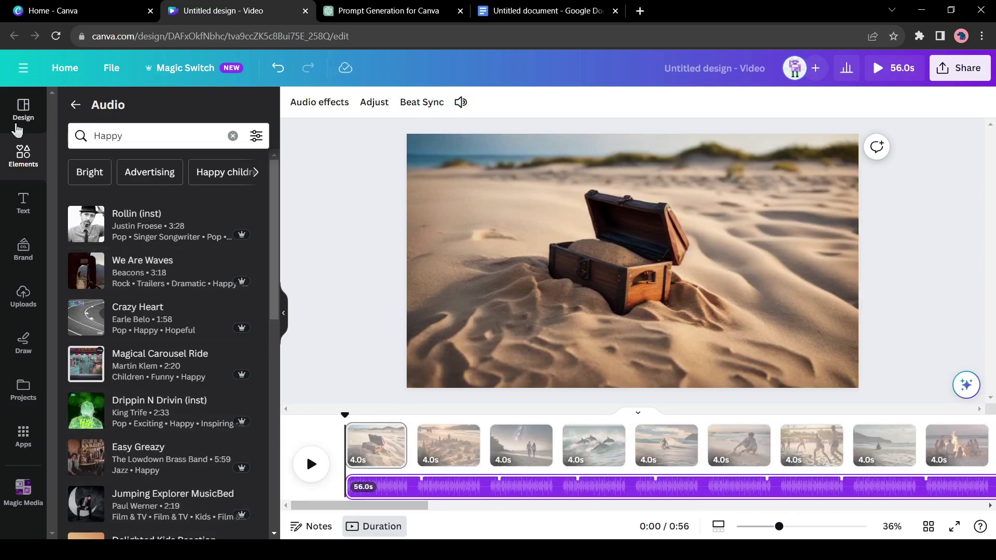
pyautogui.click(21, 122)
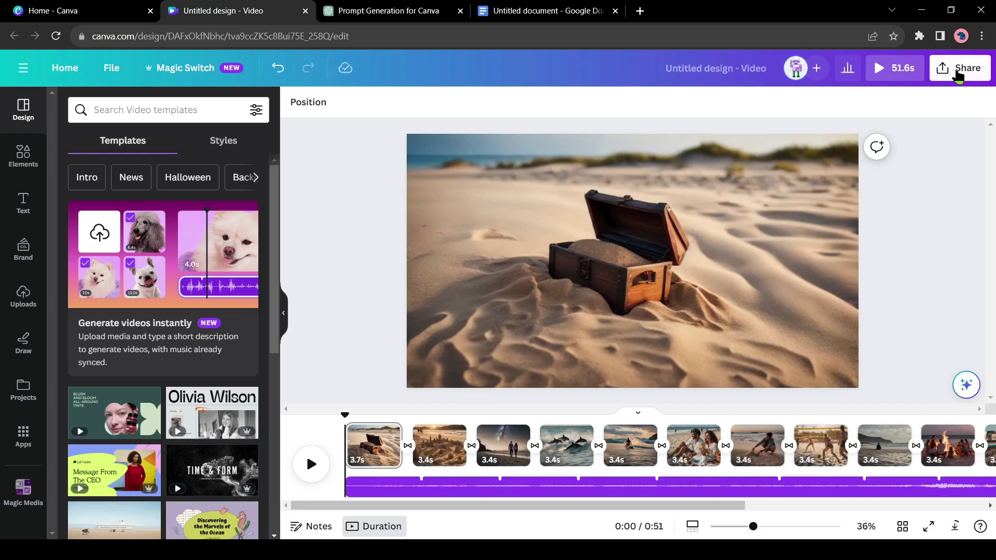
# - Download the finished beach video as an MP4
pyautogui.click(959, 76)
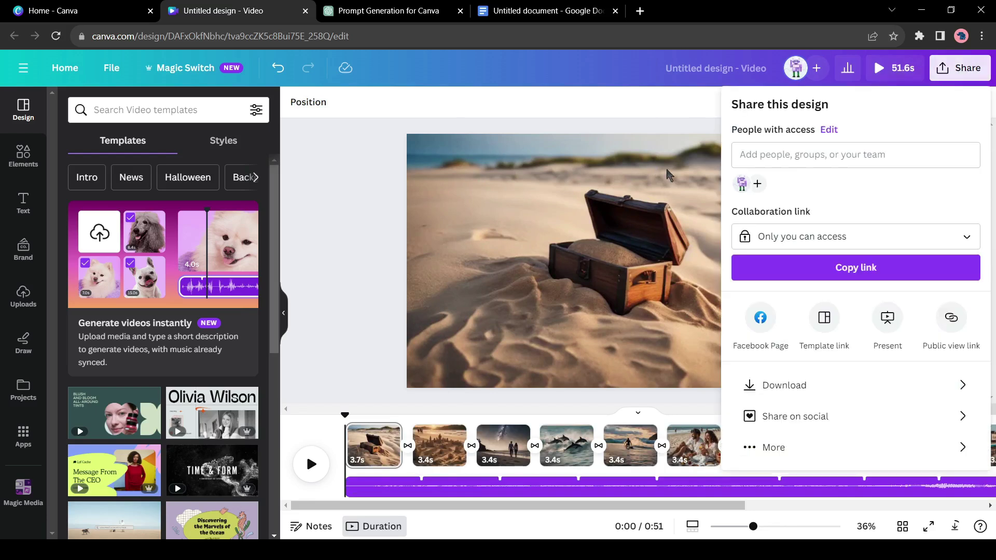
pyautogui.click(905, 384)
pyautogui.click(872, 370)
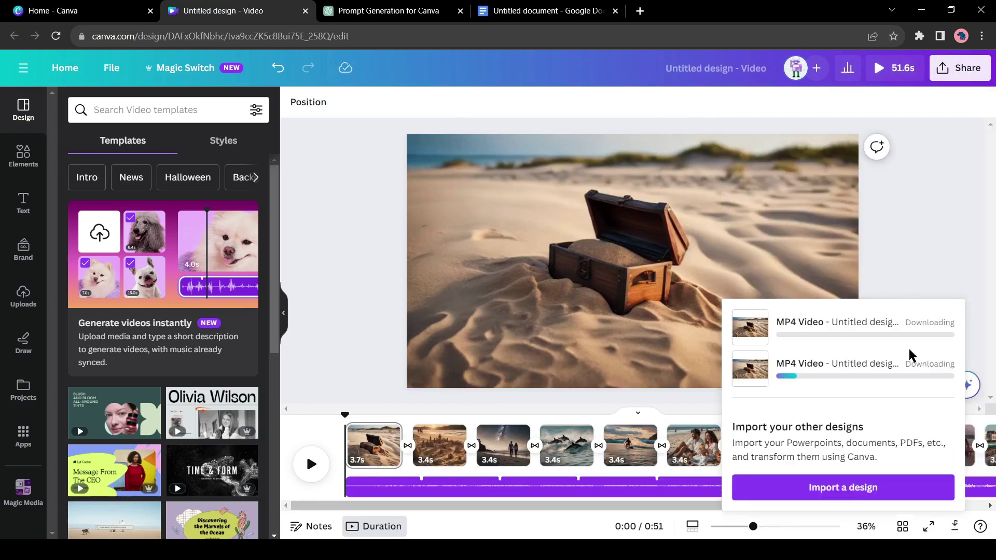